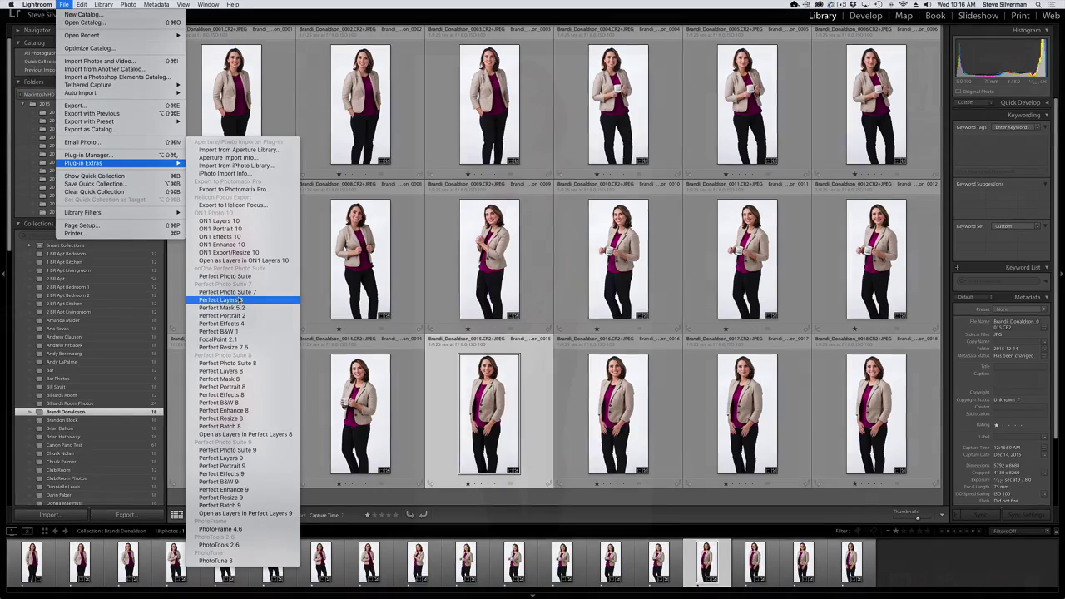
# - Open the selected portrait in Perfect Photo Suite 8's Portrait module and apply the Standard Retouching user preset
pyautogui.click(227, 362)
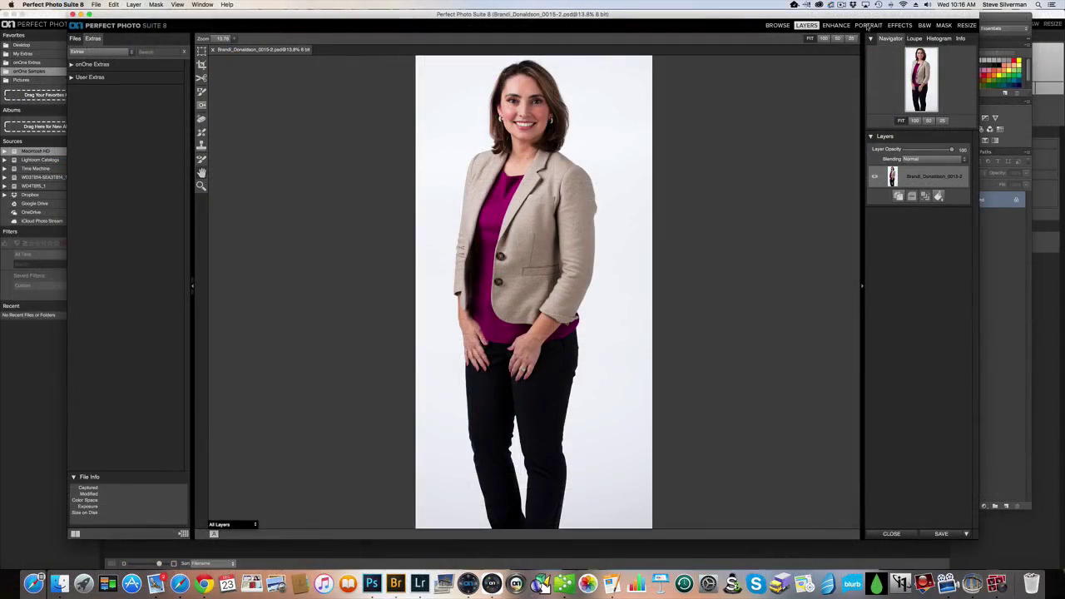
pyautogui.click(868, 26)
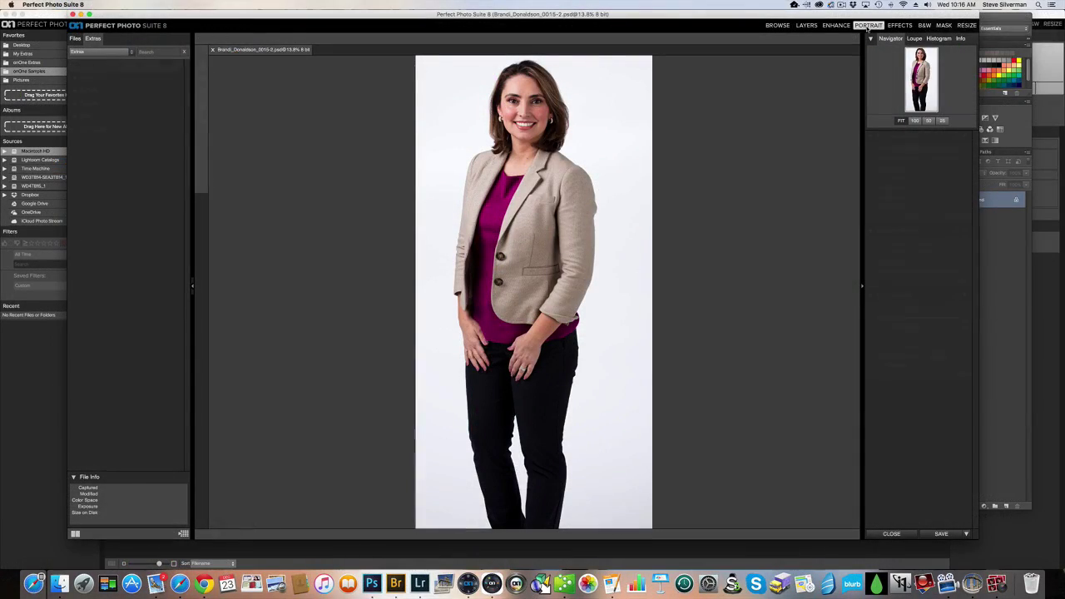
pyautogui.click(514, 101)
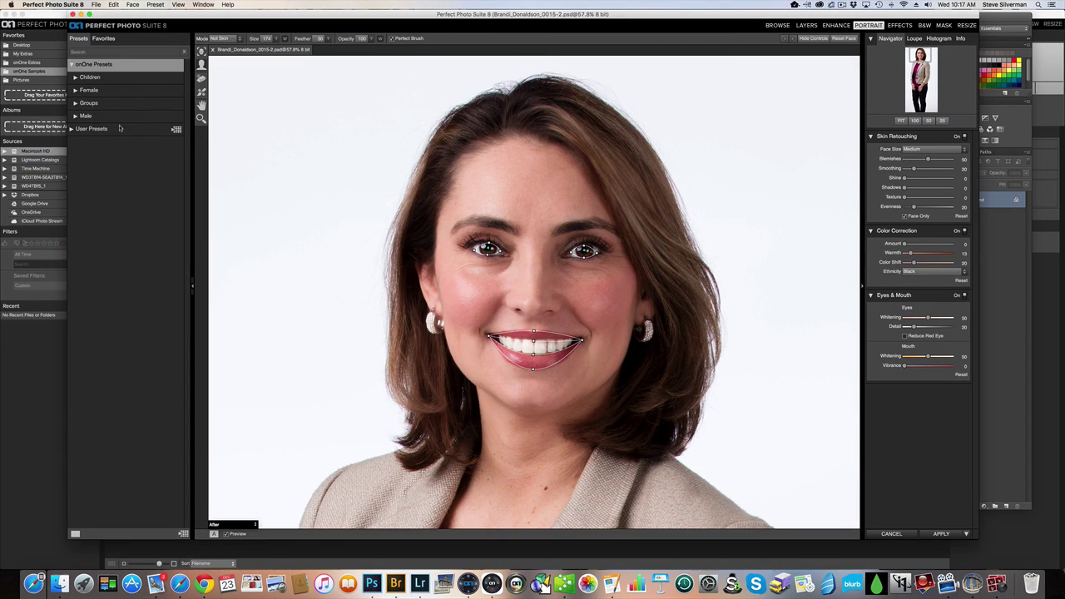
pyautogui.click(70, 128)
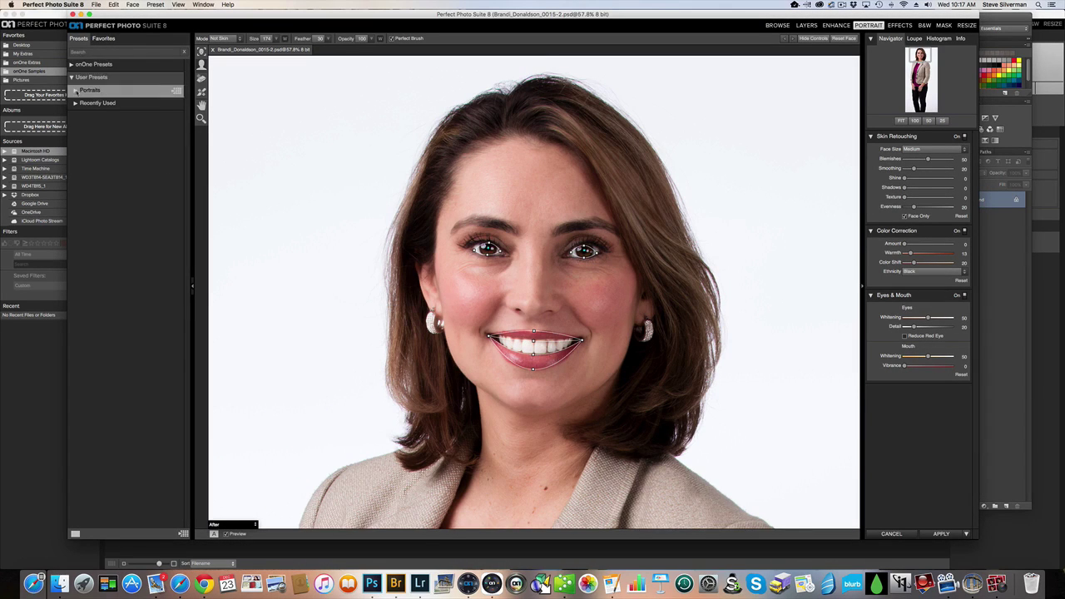
pyautogui.click(123, 285)
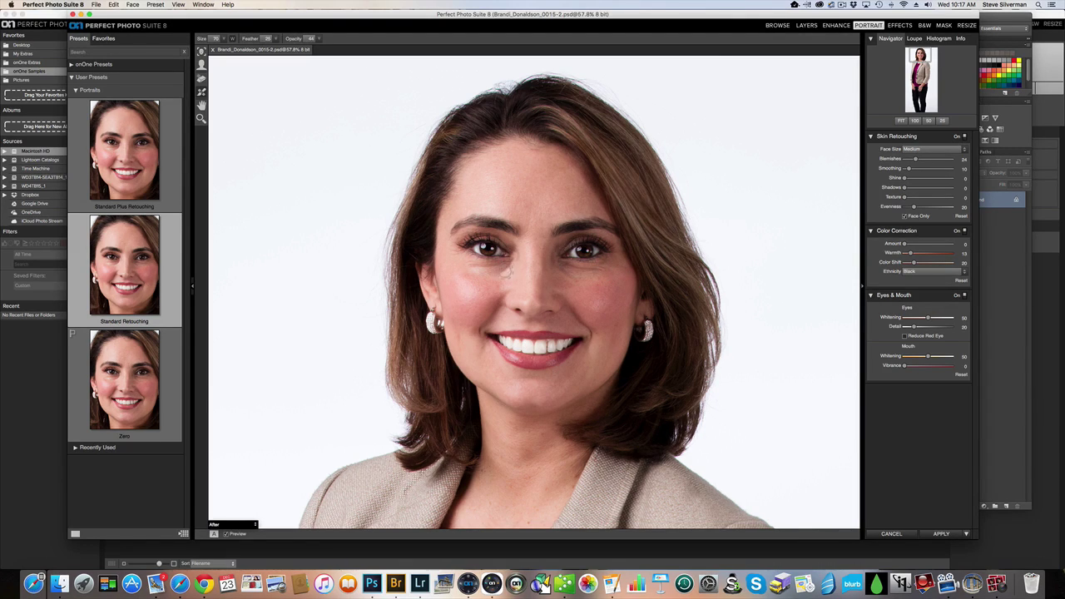
# - Retouch the skin under both eyes with the brush and compare the face with the preview off and on
pyautogui.moveTo(505, 271); pyautogui.dragTo(459, 270)
pyautogui.moveTo(553, 271); pyautogui.dragTo(608, 273)
pyautogui.click(226, 534)
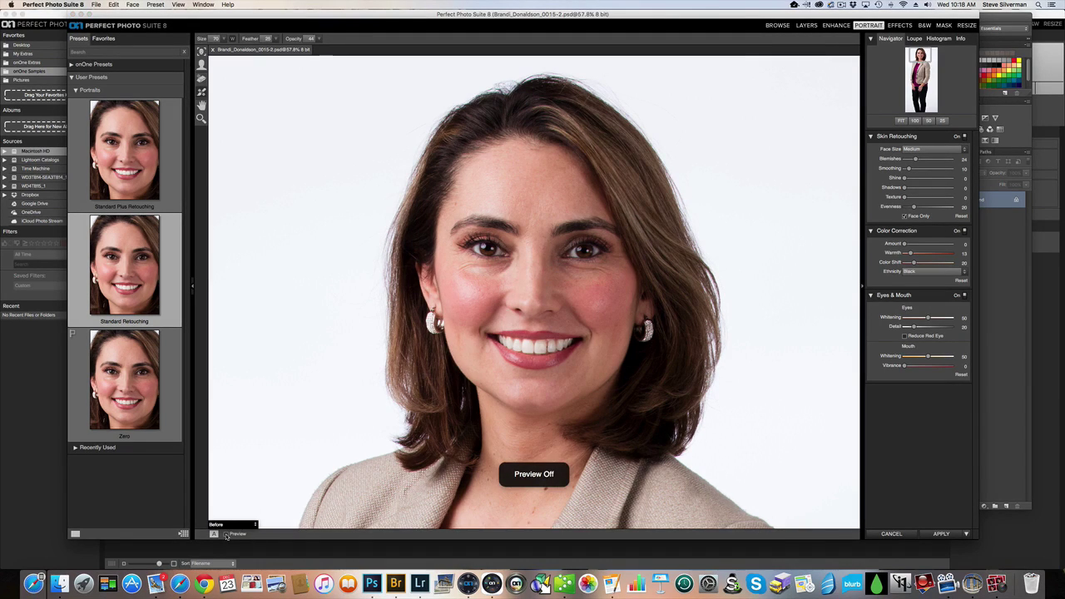
pyautogui.click(226, 534)
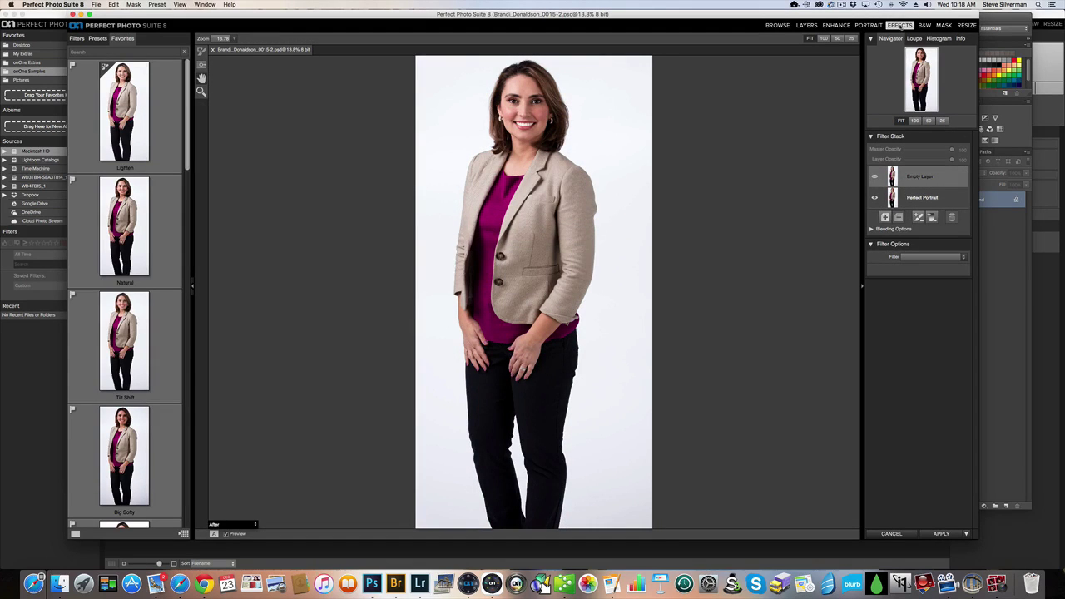
pyautogui.scroll(-10, 125, 254)
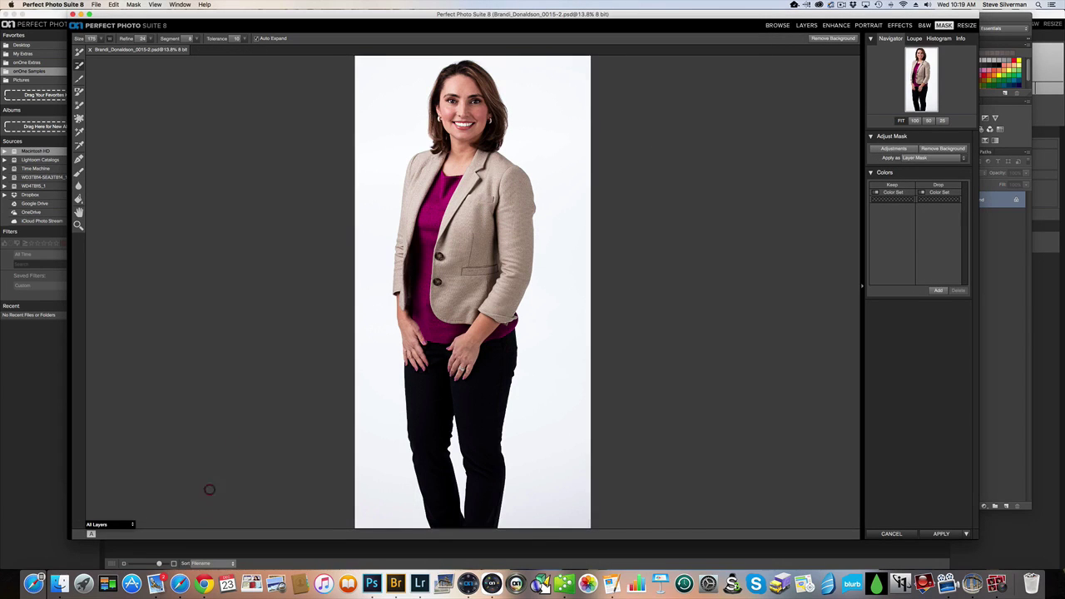
# - Set the mask view to Mask-Red and brush out the white background around the woman with Auto Expand on
pyautogui.click(127, 526)
pyautogui.click(118, 537)
pyautogui.moveTo(398, 101)
pyautogui.mouseDown()
pyautogui.moveTo(373, 306)
pyautogui.moveTo(378, 442)
pyautogui.moveTo(398, 505)
pyautogui.mouseUp()
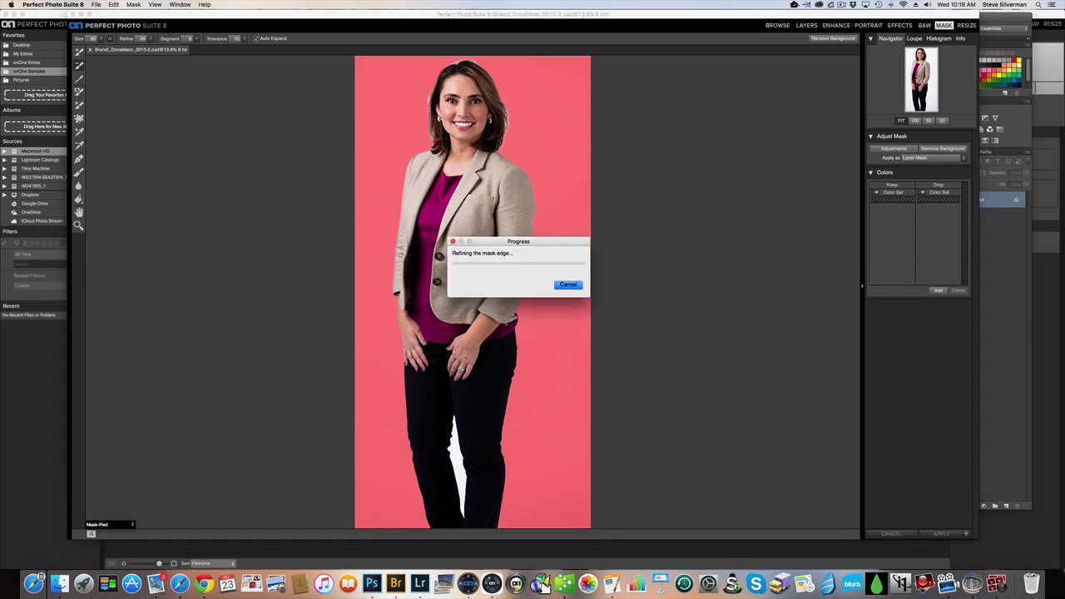
# - Refine the mask edge around the top and both sides of the hair with a size 100 brush and Color Decontamination
pyautogui.press('z')
pyautogui.moveTo(407, 62); pyautogui.dragTo(509, 137)
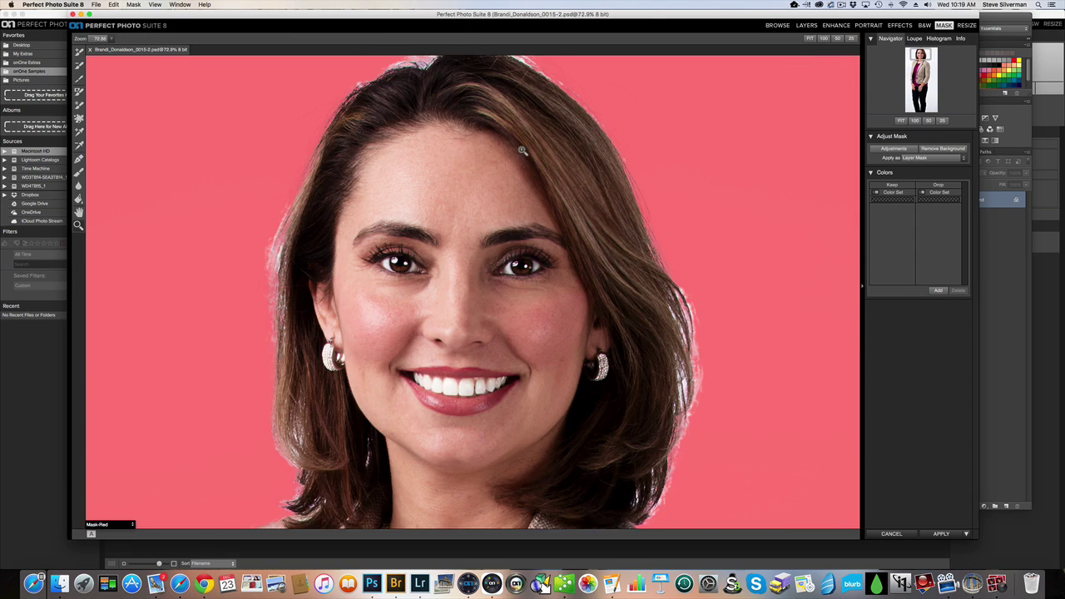
pyautogui.press('r')
pyautogui.moveTo(420, 94)
pyautogui.mouseDown()
pyautogui.moveTo(351, 116)
pyautogui.moveTo(316, 164)
pyautogui.moveTo(278, 268)
pyautogui.moveTo(267, 472)
pyautogui.moveTo(292, 515)
pyautogui.moveTo(295, 445)
pyautogui.moveTo(279, 389)
pyautogui.mouseUp()
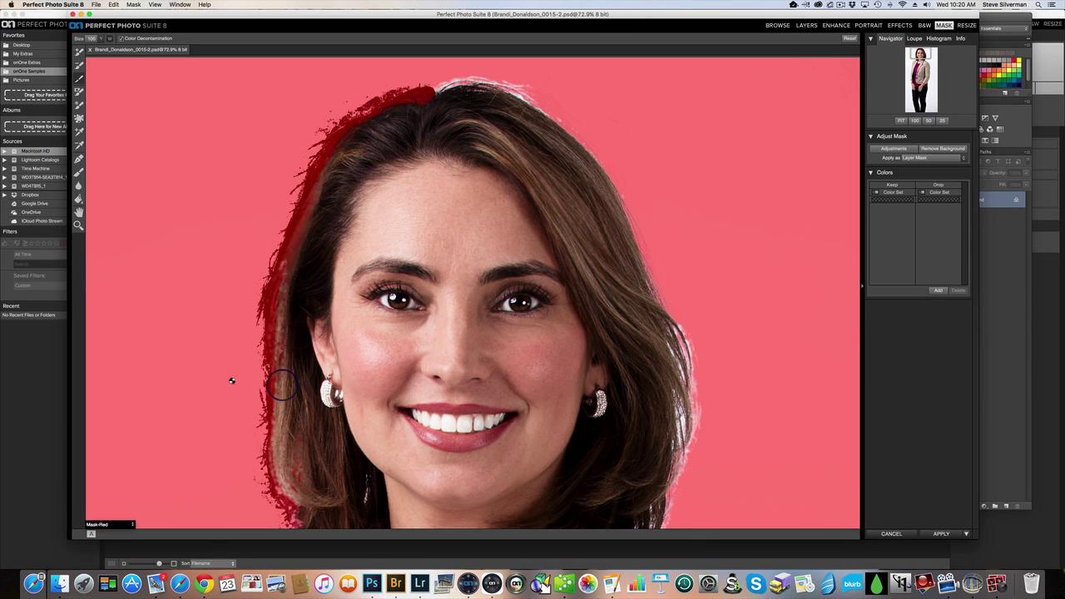
pyautogui.moveTo(283, 251)
pyautogui.mouseDown()
pyautogui.moveTo(268, 423)
pyautogui.moveTo(299, 497)
pyautogui.moveTo(280, 447)
pyautogui.mouseUp()
pyautogui.moveTo(268, 362); pyautogui.dragTo(287, 482)
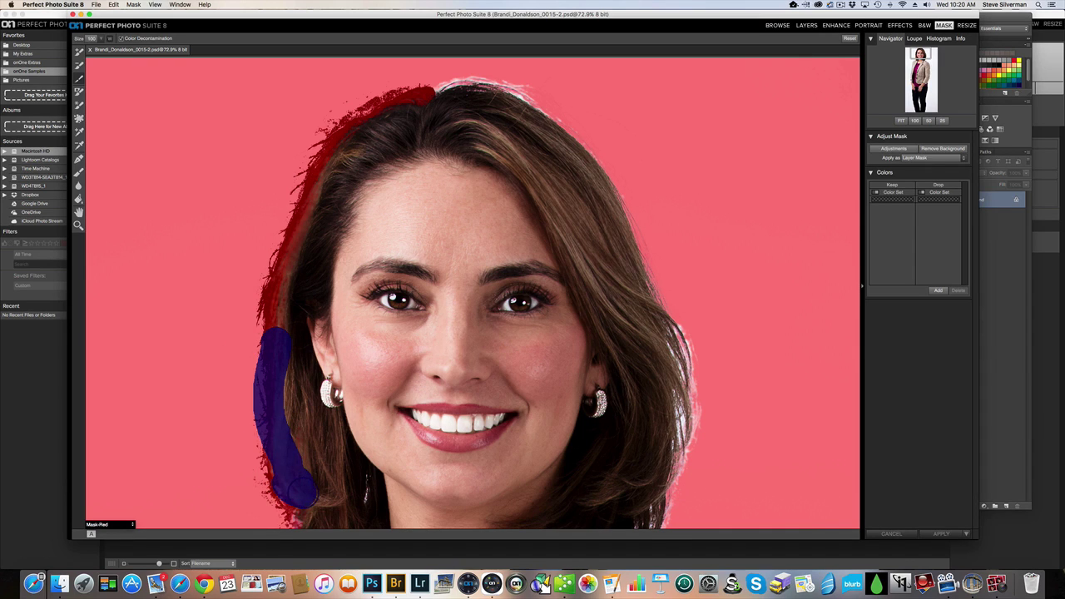
pyautogui.moveTo(428, 79)
pyautogui.mouseDown()
pyautogui.moveTo(519, 84)
pyautogui.moveTo(612, 157)
pyautogui.moveTo(686, 341)
pyautogui.moveTo(688, 423)
pyautogui.moveTo(664, 530)
pyautogui.mouseUp()
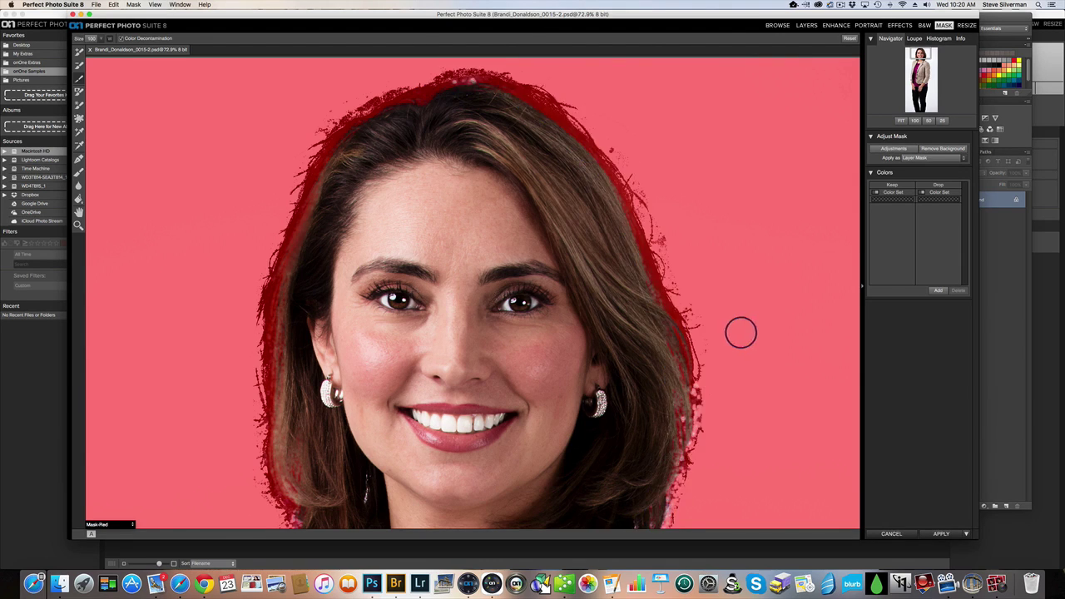
# - Refine the mask along the lower hair edges on both sides, down to the shoulders
pyautogui.scroll(-5, 740, 330)
pyautogui.moveTo(666, 226)
pyautogui.mouseDown()
pyautogui.moveTo(670, 295)
pyautogui.moveTo(629, 413)
pyautogui.mouseUp()
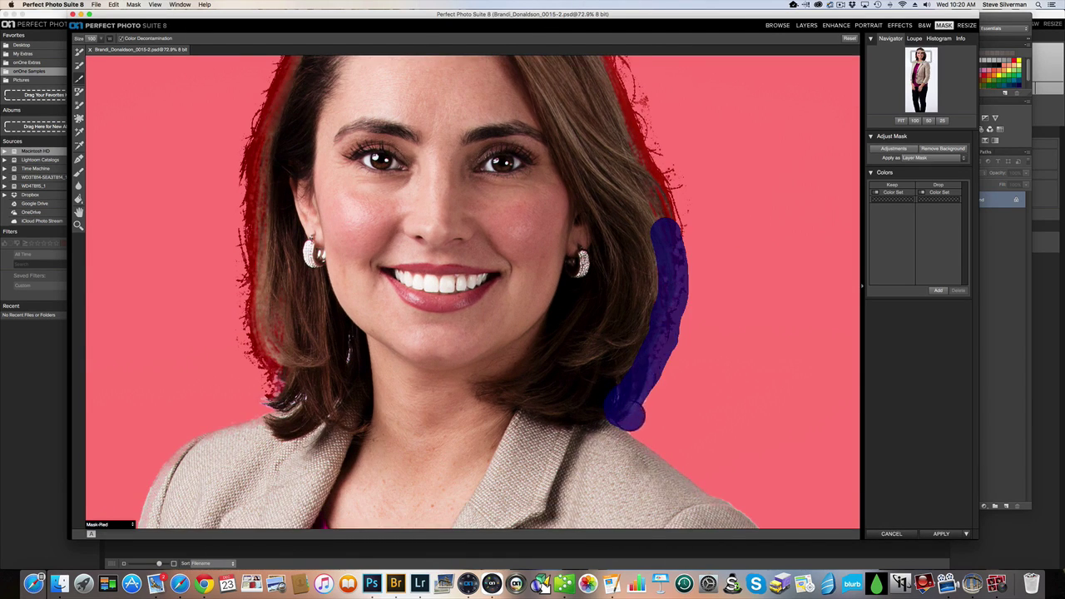
pyautogui.moveTo(285, 398)
pyautogui.mouseDown()
pyautogui.moveTo(266, 400)
pyautogui.moveTo(259, 328)
pyautogui.mouseUp()
pyautogui.moveTo(670, 229)
pyautogui.mouseDown()
pyautogui.moveTo(666, 287)
pyautogui.moveTo(627, 408)
pyautogui.mouseUp()
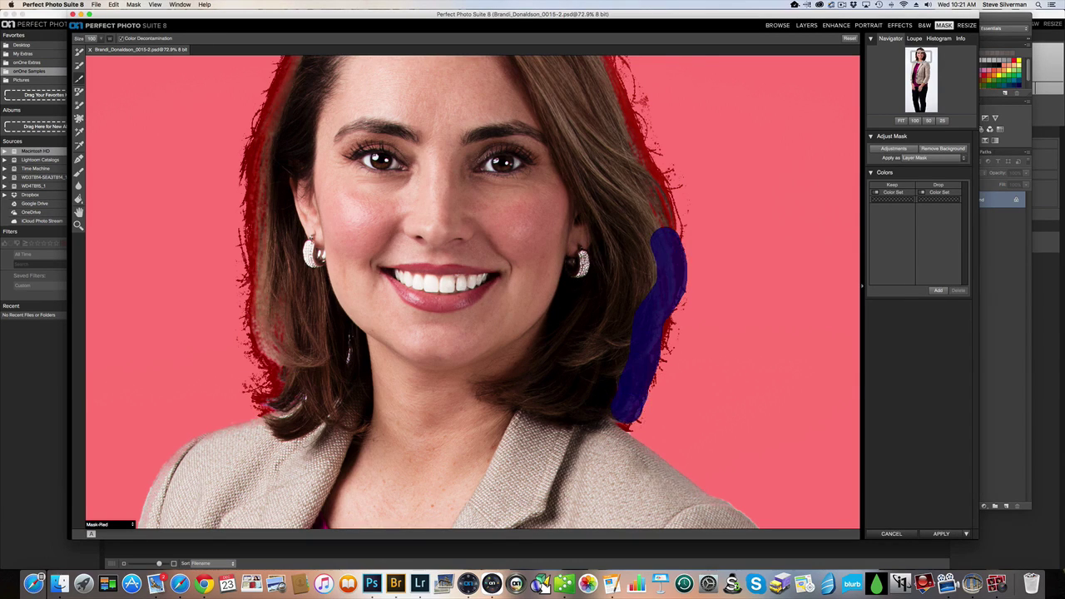
# - Inspect the hair edges on both sides in the Mask-Grayscale view, and return the display to Mask-Red
pyautogui.click(128, 524)
pyautogui.click(120, 551)
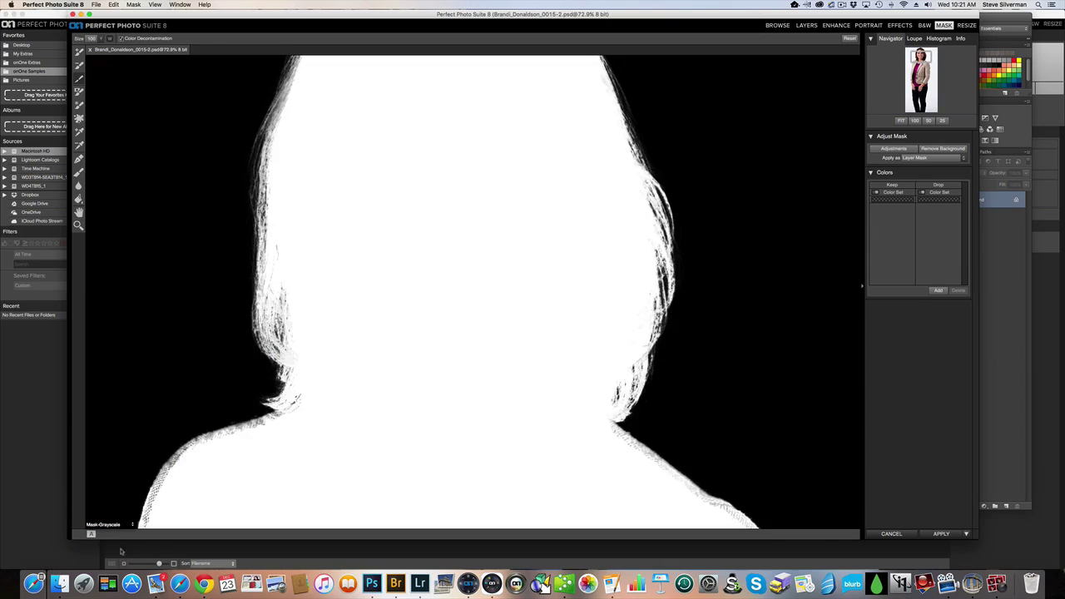
pyautogui.moveTo(263, 286); pyautogui.dragTo(265, 358)
pyautogui.moveTo(647, 190)
pyautogui.mouseDown()
pyautogui.moveTo(660, 223)
pyautogui.moveTo(628, 401)
pyautogui.mouseUp()
pyautogui.moveTo(664, 349); pyautogui.dragTo(669, 245)
pyautogui.moveTo(259, 265); pyautogui.dragTo(271, 410)
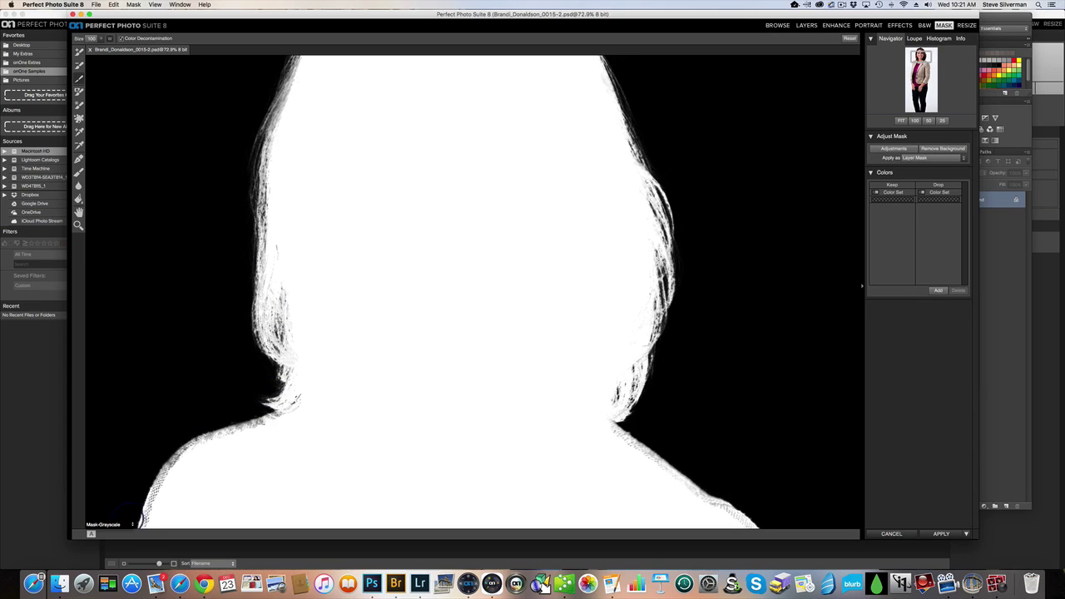
pyautogui.click(132, 524)
pyautogui.click(104, 536)
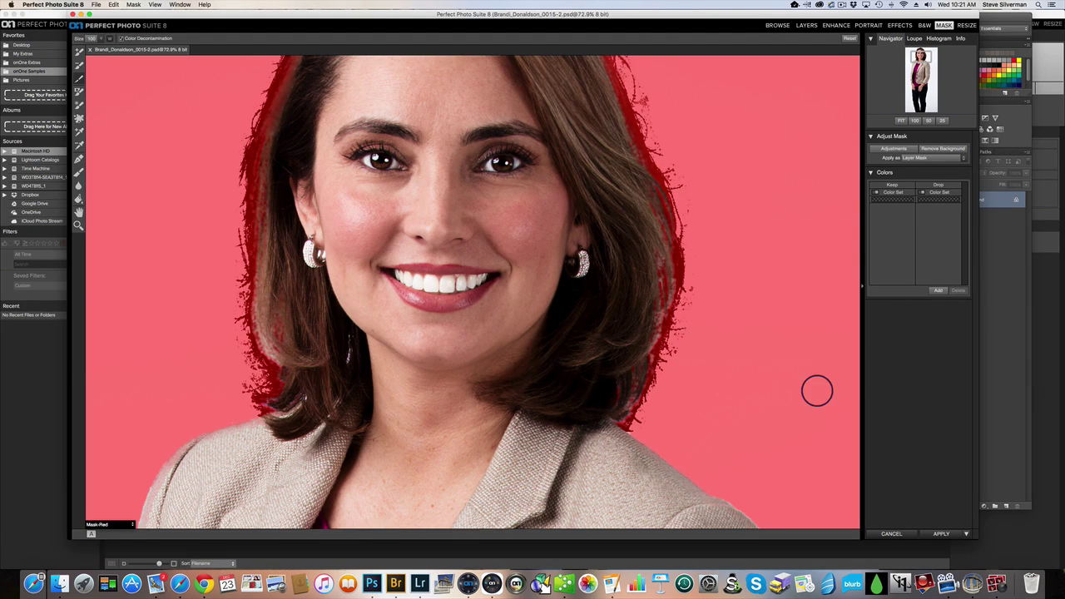
# - Sample the hair and jacket tones as Keep colors and the white background beside the hair as Drop colors
pyautogui.click(79, 132)
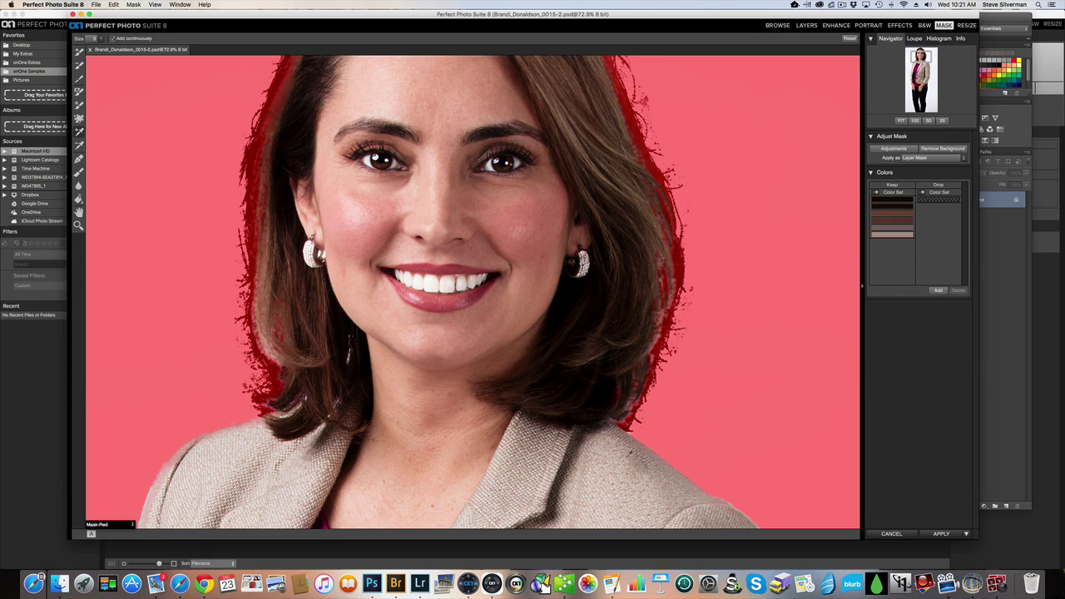
pyautogui.click(629, 455)
pyautogui.moveTo(225, 428)
pyautogui.mouseDown()
pyautogui.moveTo(208, 451)
pyautogui.moveTo(255, 500)
pyautogui.moveTo(366, 470)
pyautogui.mouseUp()
pyautogui.click(665, 409)
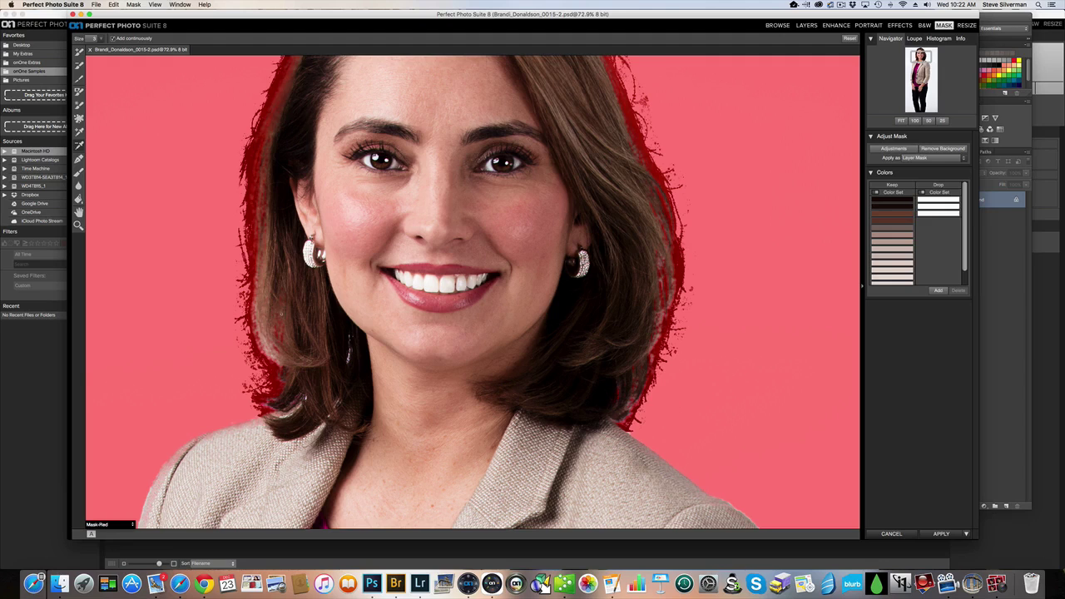
# - Brush in Paint Out mode along the lower hair ends and both jacket shoulders to remove the leftover background
pyautogui.click(79, 105)
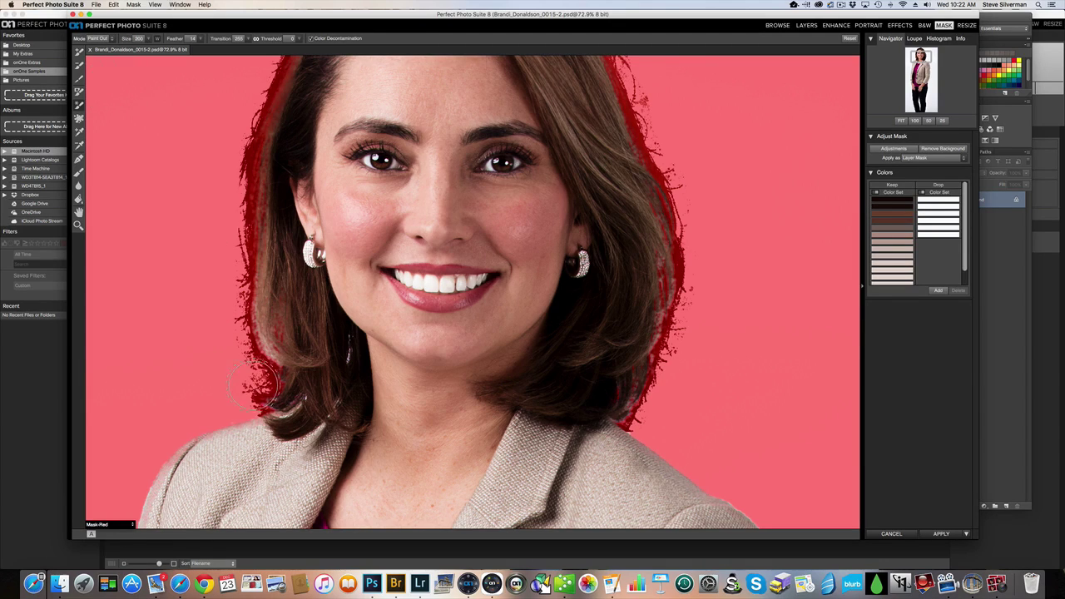
pyautogui.moveTo(260, 384); pyautogui.dragTo(246, 403)
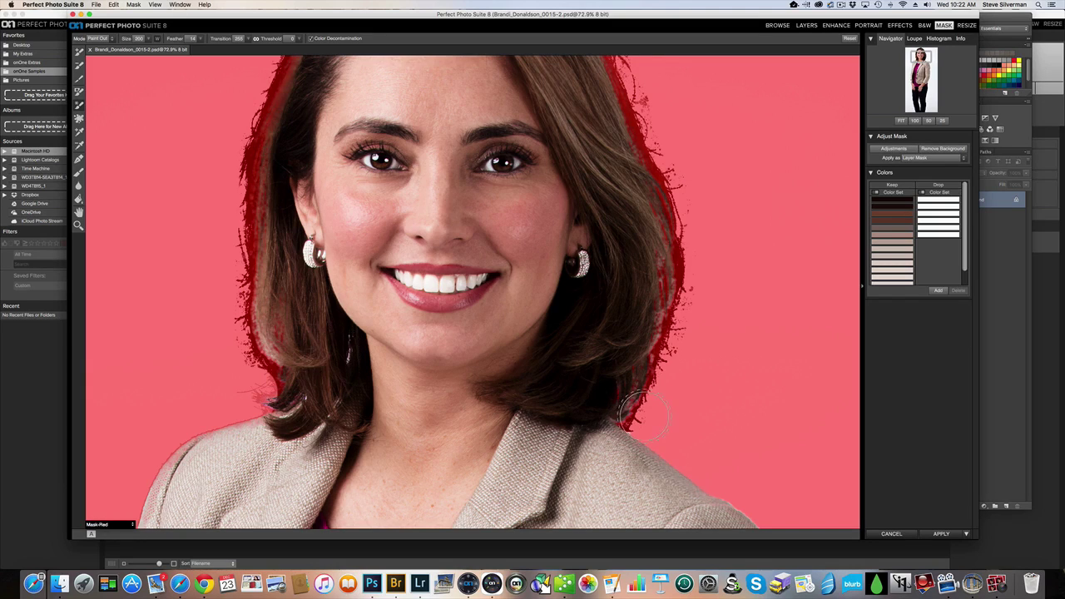
pyautogui.scroll(-10, 689, 350)
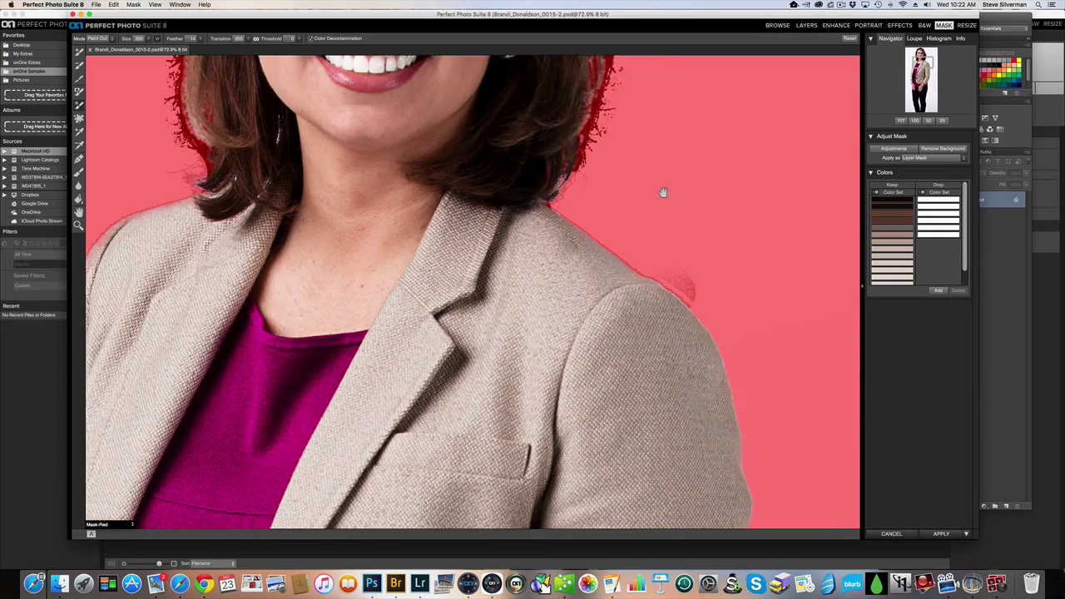
# - Sample additional Drop colors from the pale fringe along the edge of her left jacket shoulder
pyautogui.press('z')
pyautogui.moveTo(630, 192); pyautogui.dragTo(700, 293)
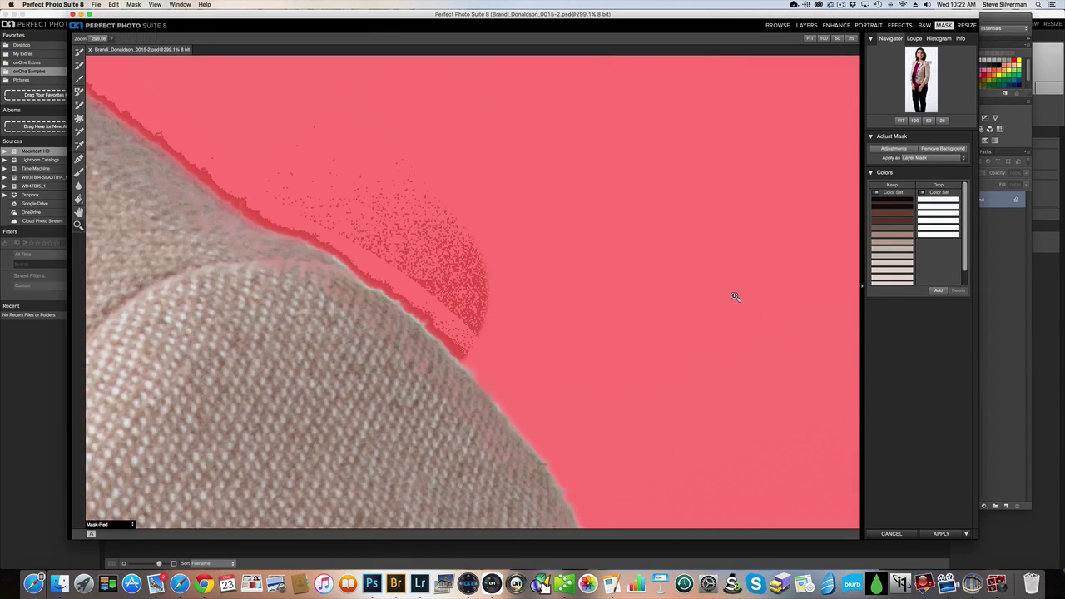
pyautogui.press('d')
pyautogui.click(378, 284)
pyautogui.click(376, 286)
pyautogui.click(372, 286)
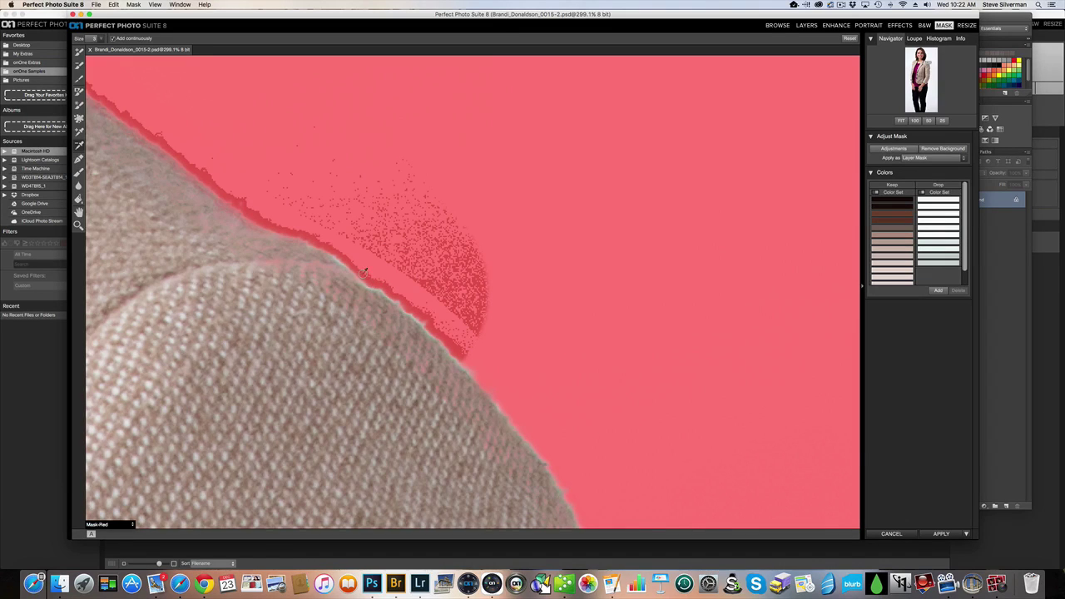
pyautogui.click(363, 275)
pyautogui.moveTo(321, 195); pyautogui.dragTo(459, 208)
# - Paint out the speckled residue beside her left jacket shoulder using the expanded Drop colors
pyautogui.press('super+minus')
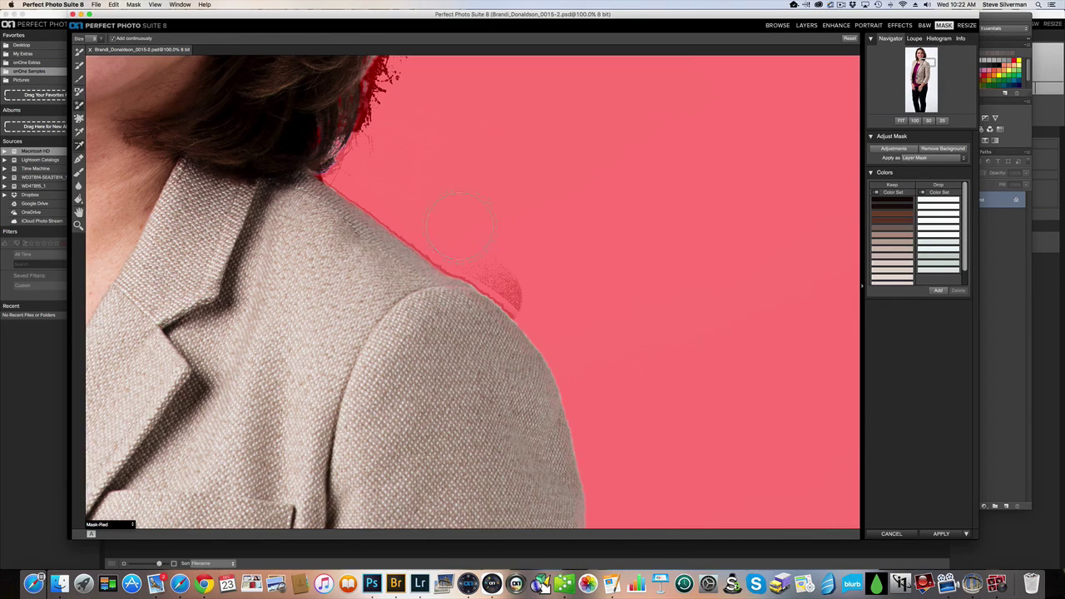
pyautogui.press('b')
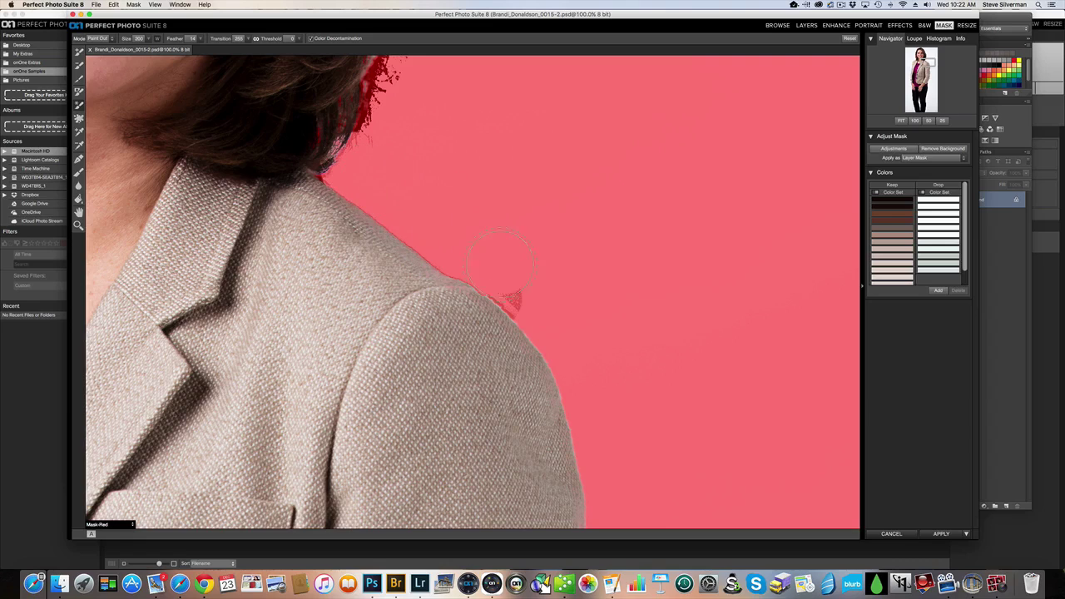
pyautogui.moveTo(501, 264)
pyautogui.mouseDown()
pyautogui.moveTo(551, 336)
pyautogui.moveTo(841, 341)
pyautogui.mouseUp()
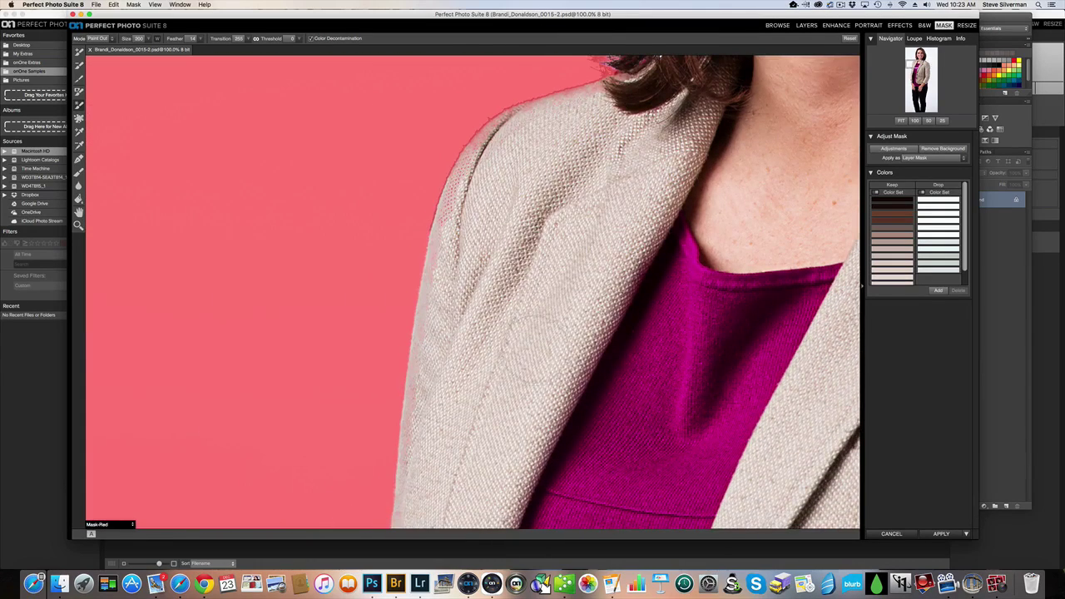
# - Paint out the background fringe down the outer edge of her right sleeve, from the shoulder to the cuff
pyautogui.moveTo(421, 189); pyautogui.dragTo(405, 210)
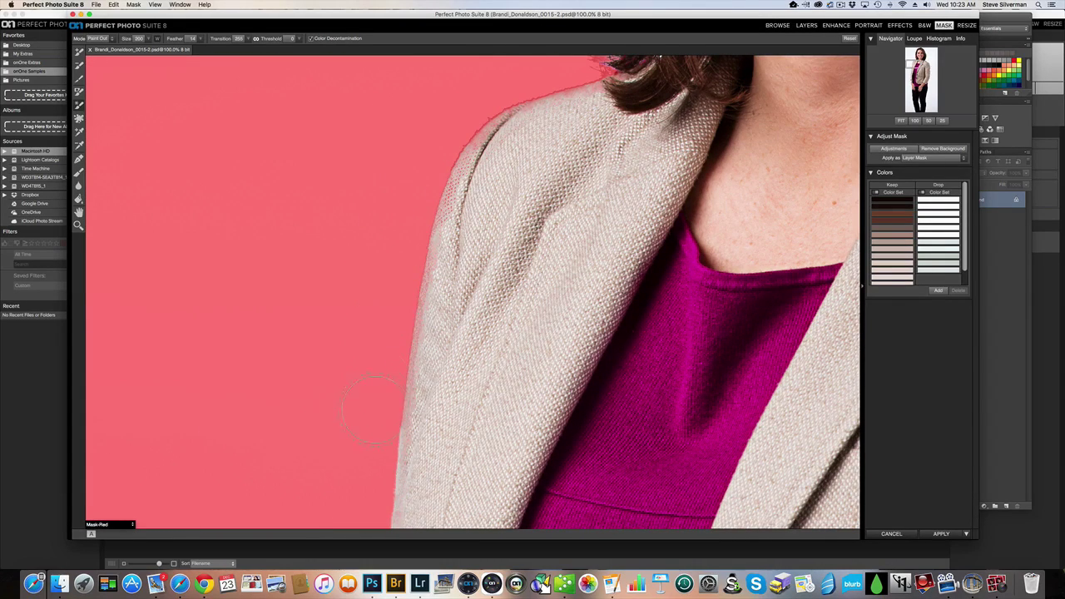
pyautogui.scroll(-5, 341, 349)
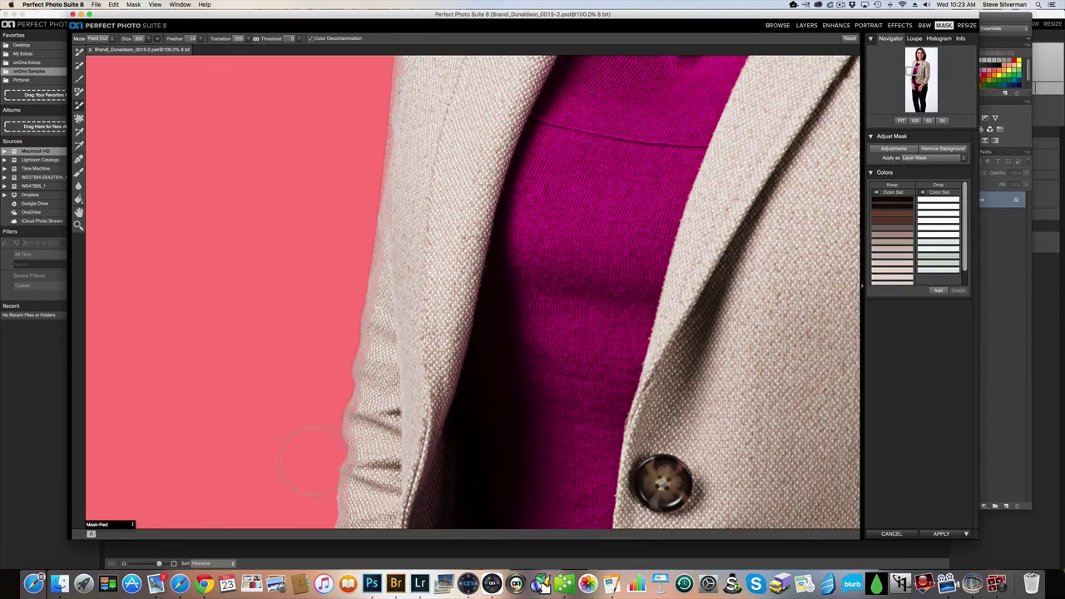
pyautogui.scroll(-10, 293, 481)
pyautogui.moveTo(305, 223); pyautogui.dragTo(292, 337)
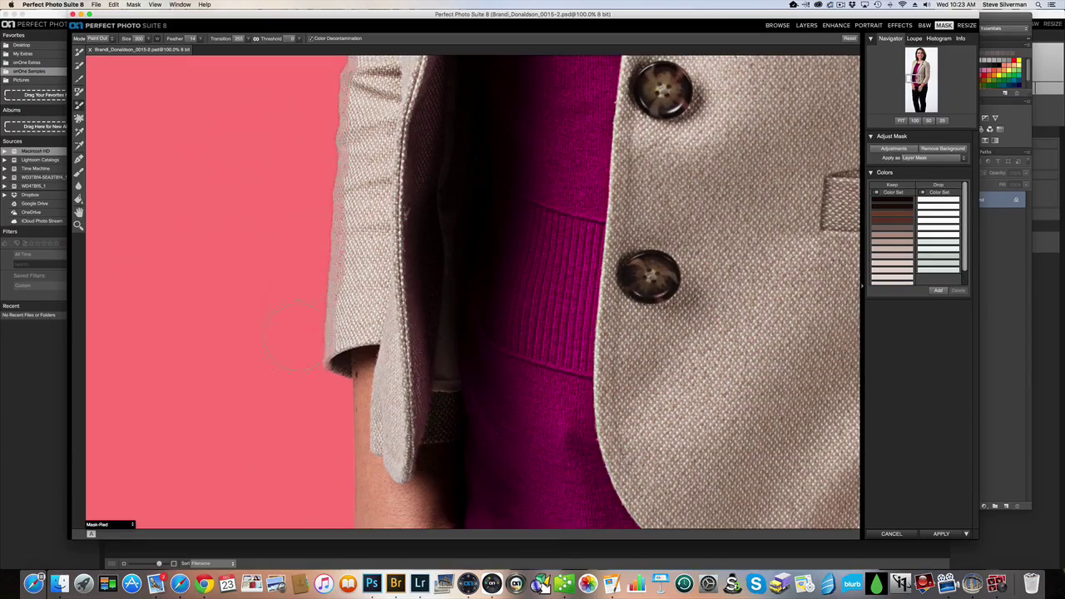
# - Paint out the background fringe along the outer edge of her left sleeve, from the upper arm to the cuff
pyautogui.moveTo(647, 292); pyautogui.dragTo(374, 314)
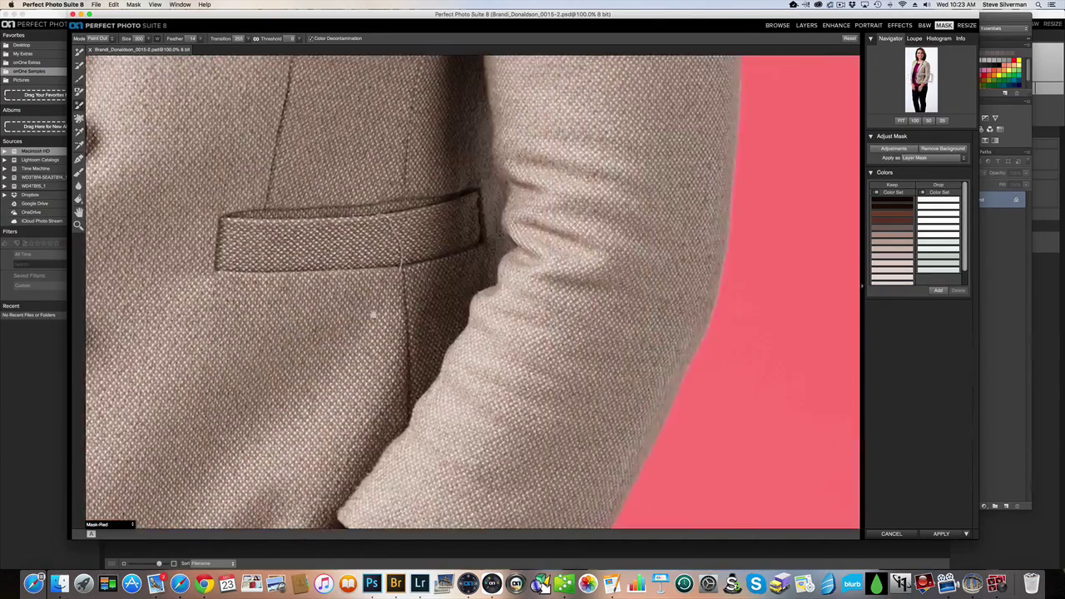
pyautogui.moveTo(518, 75); pyautogui.dragTo(424, 439)
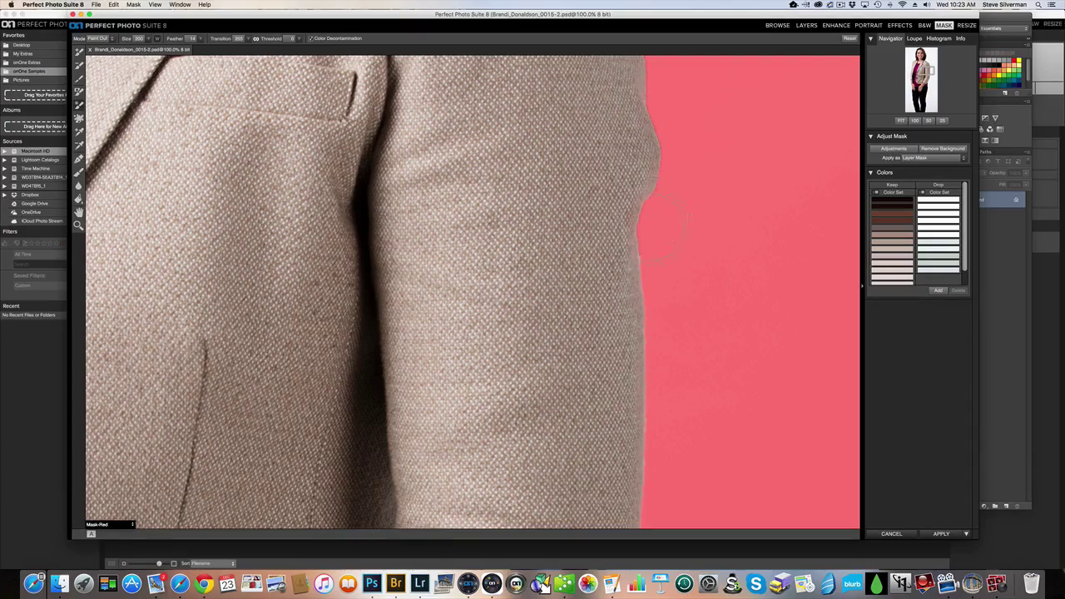
pyautogui.scroll(5, 649, 283)
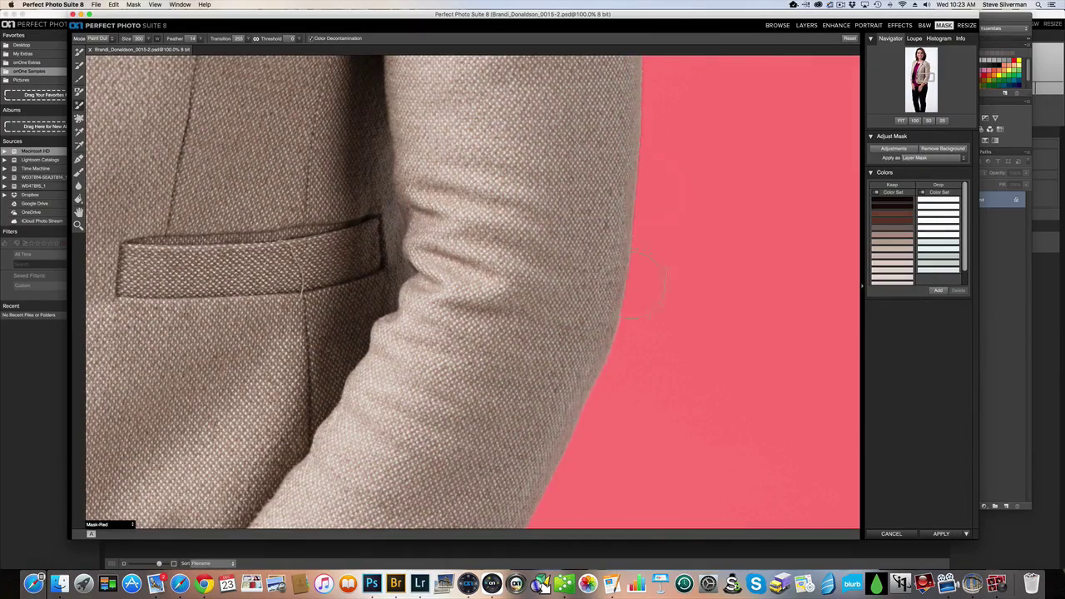
pyautogui.moveTo(565, 441); pyautogui.dragTo(662, 231)
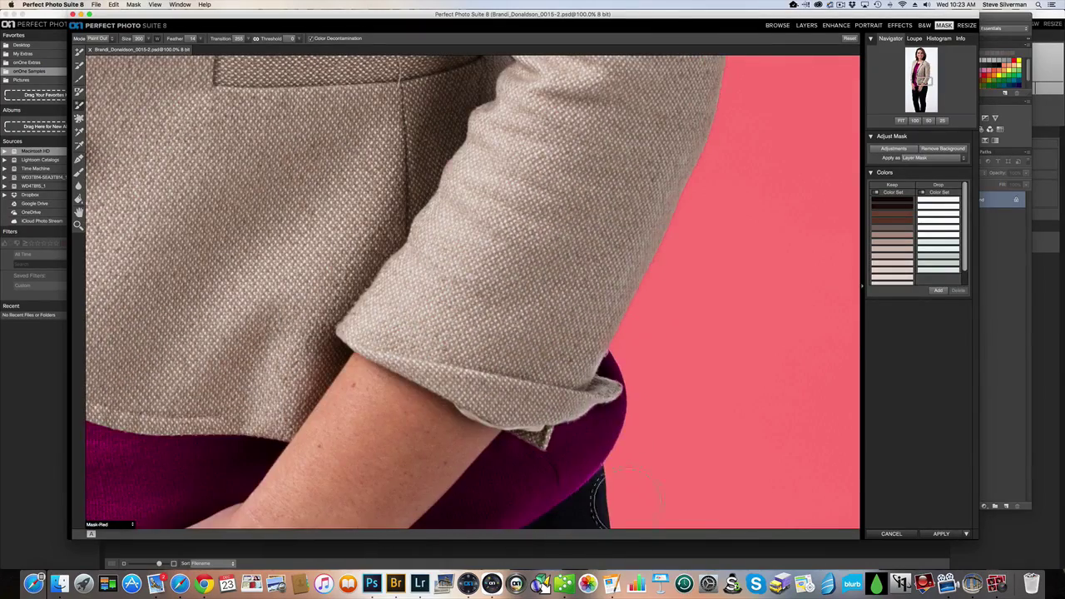
# - Paint out the background fringe along her right hand and down the outer edge of her right trouser leg
pyautogui.hscroll(-15, 329, 345)
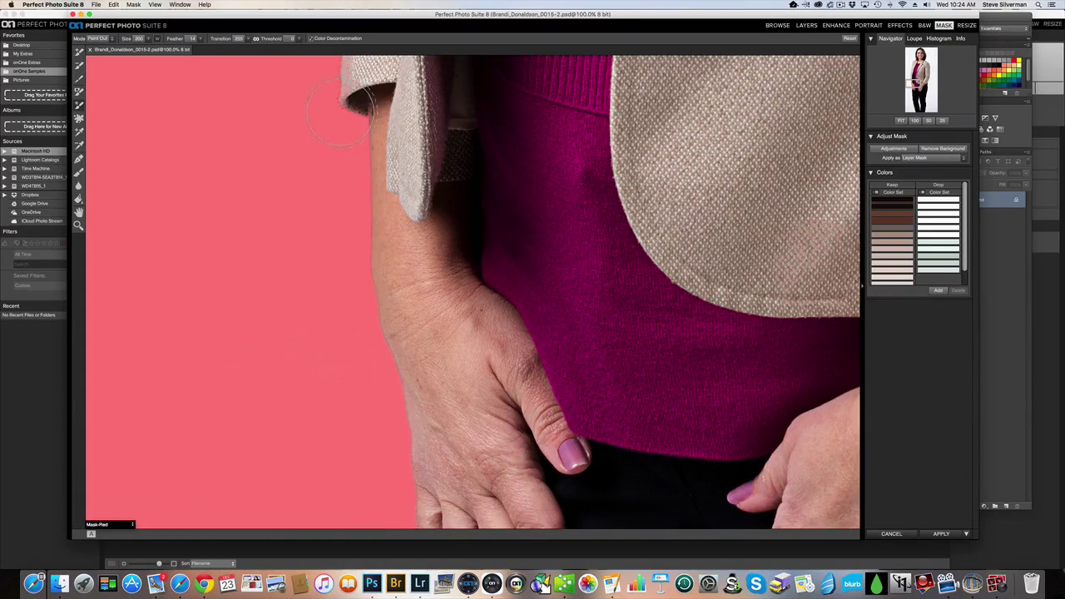
pyautogui.scroll(-8, 379, 407)
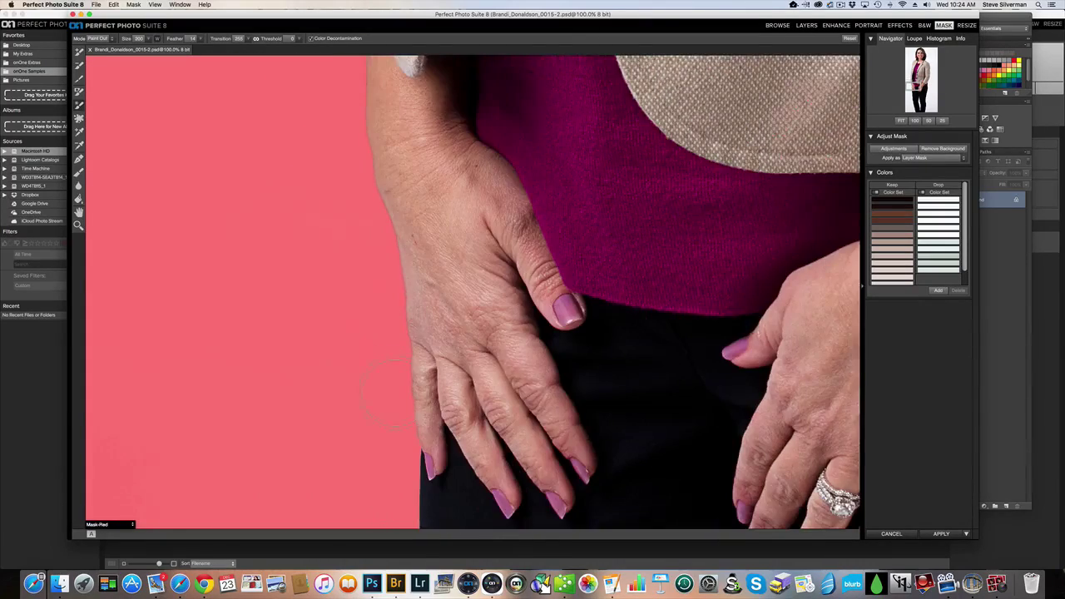
pyautogui.press('super+minus')
pyautogui.moveTo(415, 459); pyautogui.dragTo(424, 284)
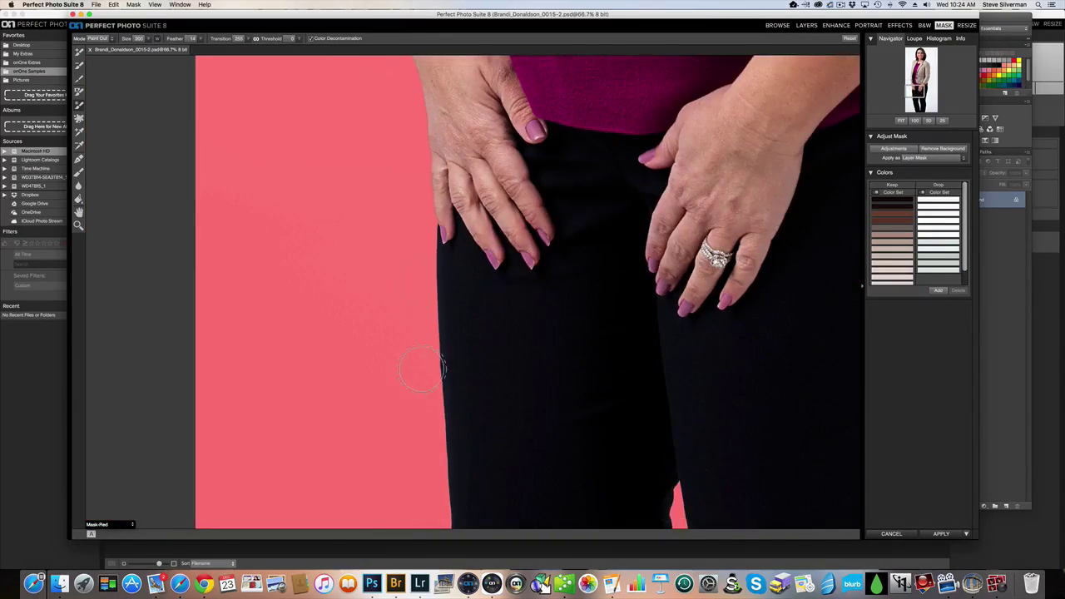
pyautogui.moveTo(454, 483); pyautogui.dragTo(447, 312)
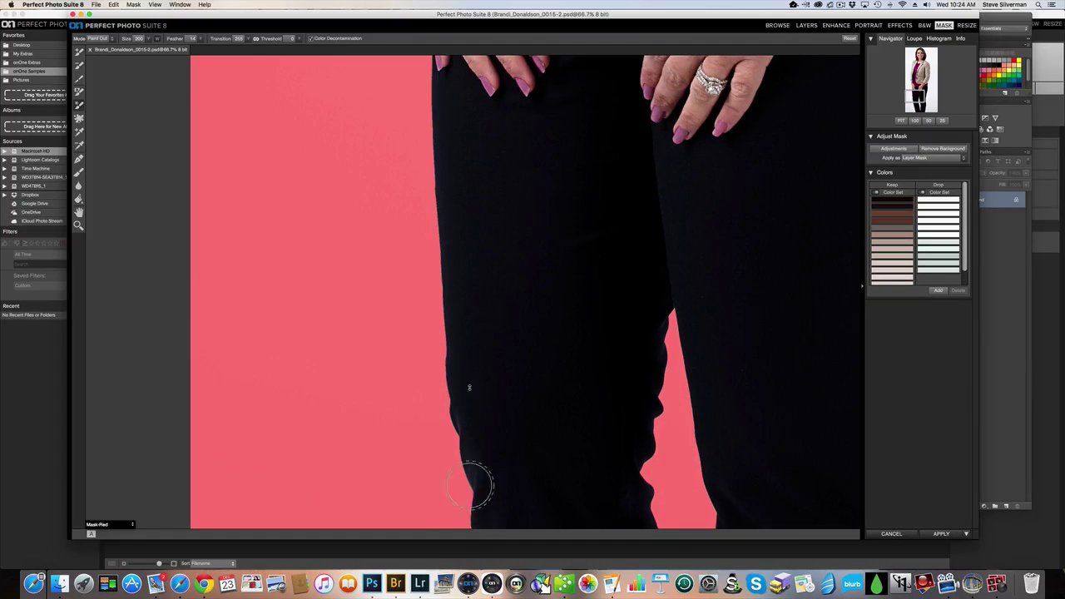
pyautogui.moveTo(467, 352); pyautogui.dragTo(467, 249)
# - Paint out the background fringe in the gap between her trouser legs, down to the image's lower edge
pyautogui.scroll(-5, 467, 248)
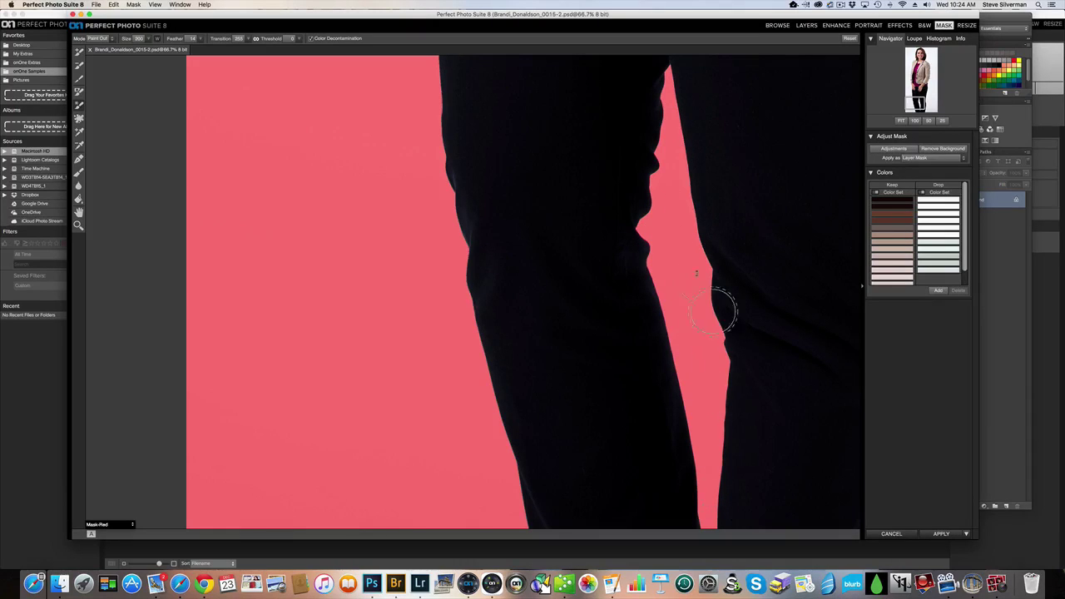
pyautogui.moveTo(641, 523); pyautogui.dragTo(621, 325)
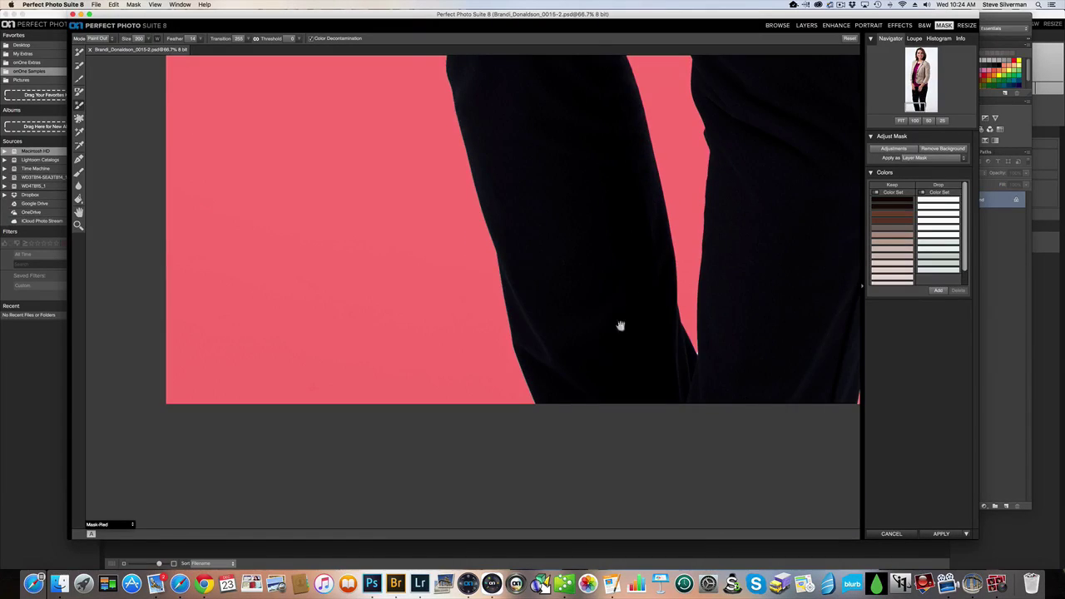
pyautogui.moveTo(685, 329); pyautogui.dragTo(655, 311)
pyautogui.hscroll(5, 670, 349)
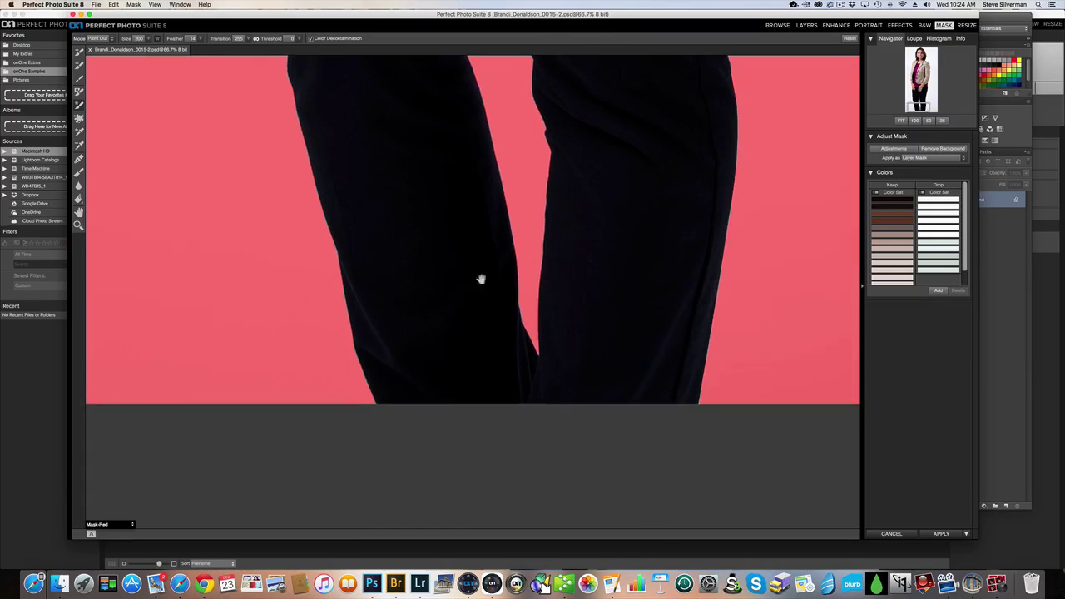
pyautogui.scroll(2, 661, 266)
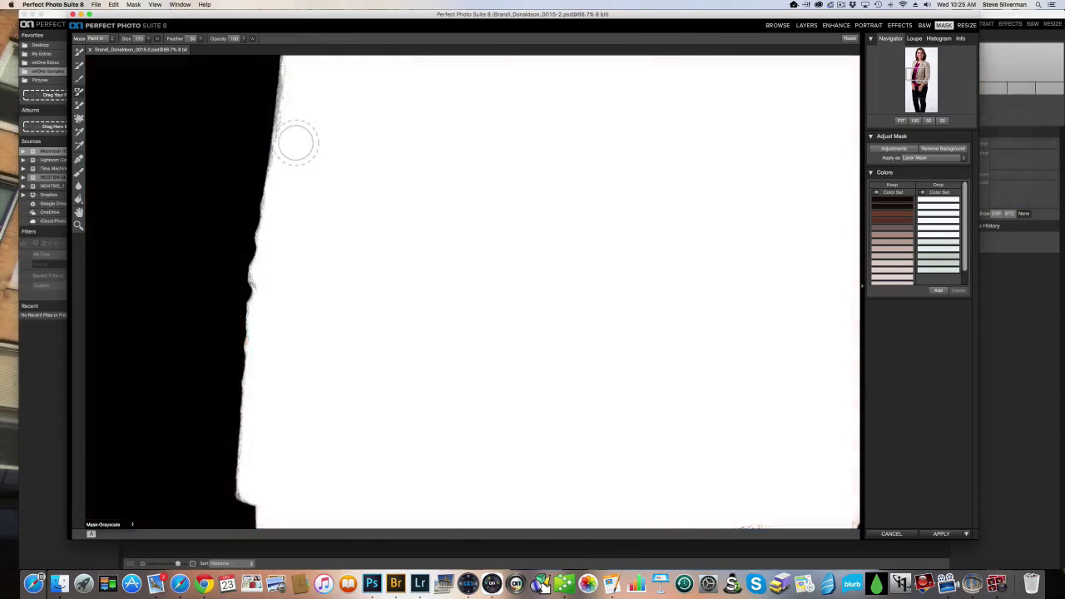
# - Paint in the grey speckles along her right sleeve and both jacket shoulders in the grayscale mask
pyautogui.moveTo(323, 263); pyautogui.dragTo(311, 517)
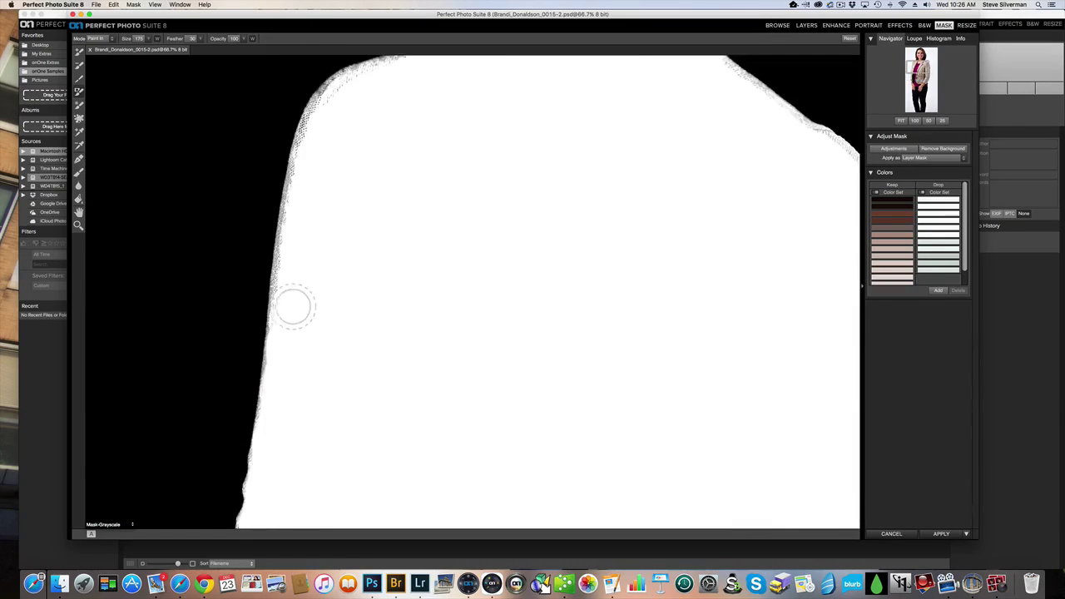
pyautogui.moveTo(302, 219)
pyautogui.mouseDown()
pyautogui.moveTo(325, 124)
pyautogui.moveTo(347, 90)
pyautogui.moveTo(367, 84)
pyautogui.moveTo(294, 274)
pyautogui.mouseUp()
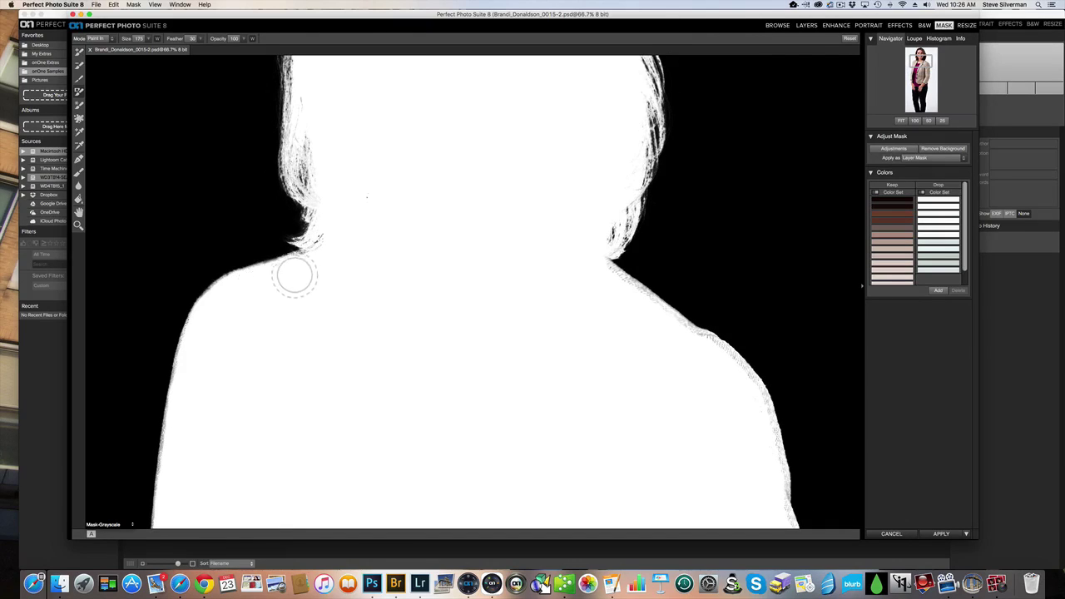
pyautogui.moveTo(622, 293)
pyautogui.mouseDown()
pyautogui.moveTo(739, 385)
pyautogui.moveTo(772, 516)
pyautogui.mouseUp()
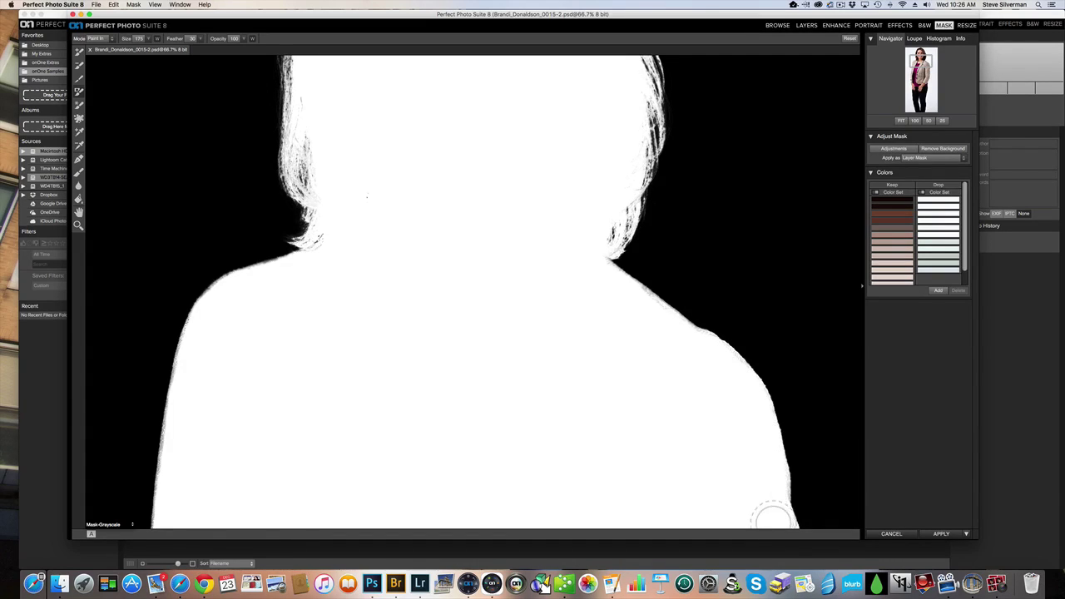
# - Paint in the grey edge of her left upper sleeve in the grayscale mask, redoing the first stroke
pyautogui.moveTo(716, 494)
pyautogui.mouseDown()
pyautogui.moveTo(594, 328)
pyautogui.moveTo(588, 213)
pyautogui.mouseUp()
pyautogui.moveTo(650, 258)
pyautogui.mouseDown()
pyautogui.moveTo(634, 307)
pyautogui.moveTo(643, 433)
pyautogui.mouseUp()
pyautogui.press('super+z')
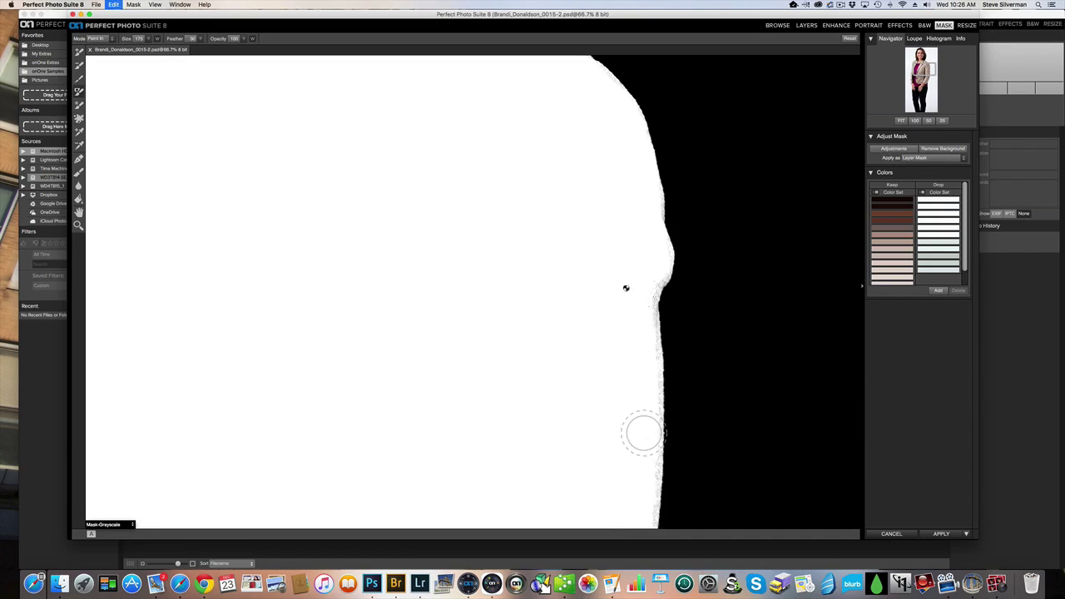
pyautogui.moveTo(651, 251)
pyautogui.mouseDown()
pyautogui.moveTo(641, 291)
pyautogui.moveTo(644, 414)
pyautogui.mouseUp()
pyautogui.moveTo(638, 347); pyautogui.dragTo(639, 474)
# - Paint in the edge of her lower left sleeve, the speckled patches near the cuff and the spot at her hip
pyautogui.moveTo(566, 447); pyautogui.dragTo(540, 106)
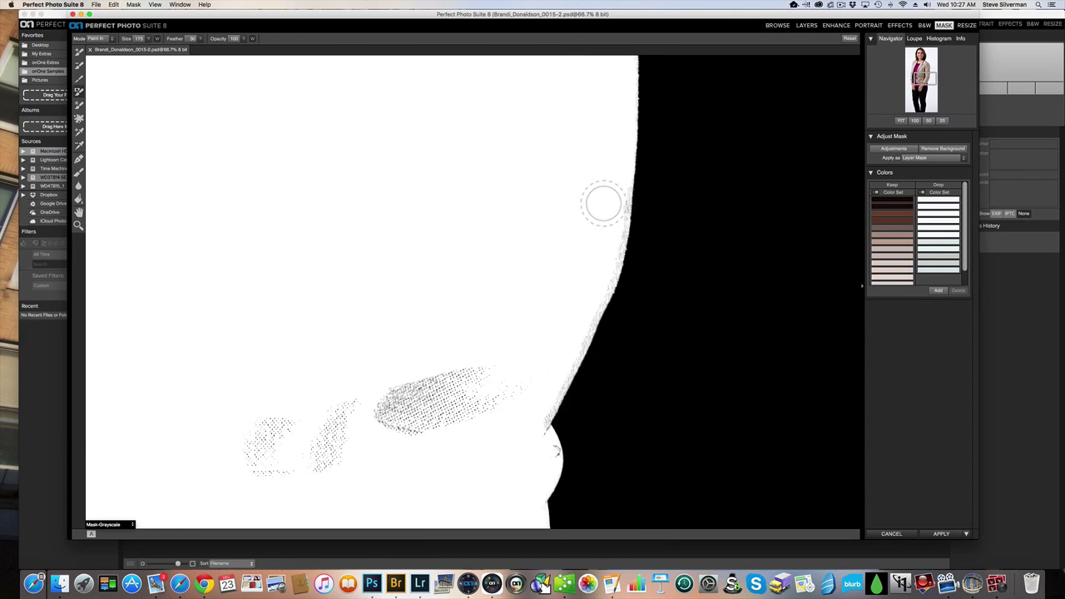
pyautogui.moveTo(607, 201)
pyautogui.mouseDown()
pyautogui.moveTo(597, 268)
pyautogui.moveTo(557, 353)
pyautogui.mouseUp()
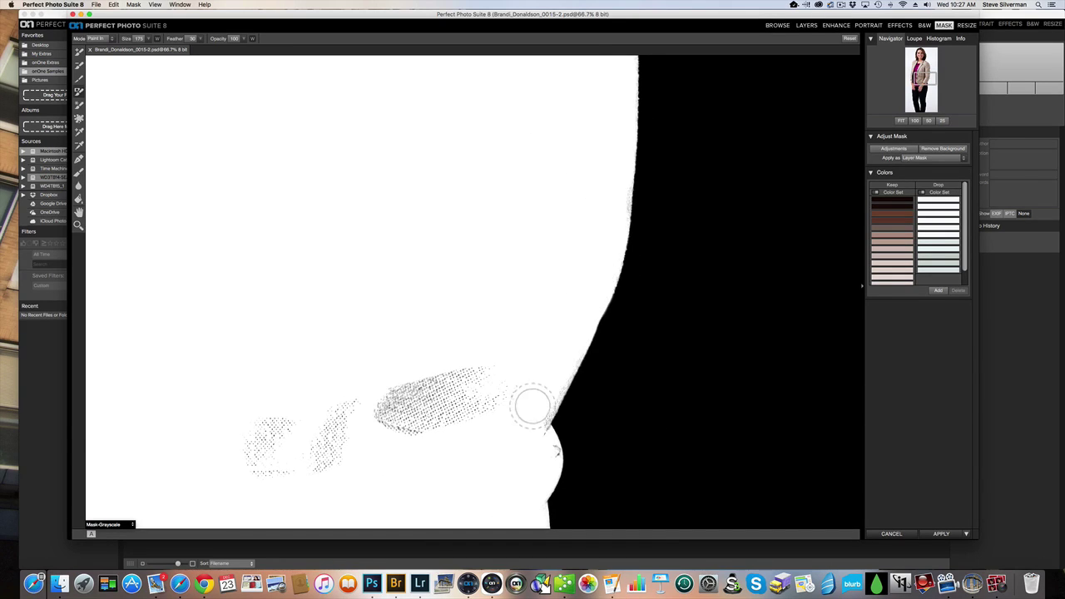
pyautogui.moveTo(533, 406)
pyautogui.mouseDown()
pyautogui.moveTo(391, 448)
pyautogui.moveTo(380, 412)
pyautogui.moveTo(321, 444)
pyautogui.moveTo(291, 478)
pyautogui.moveTo(261, 433)
pyautogui.mouseUp()
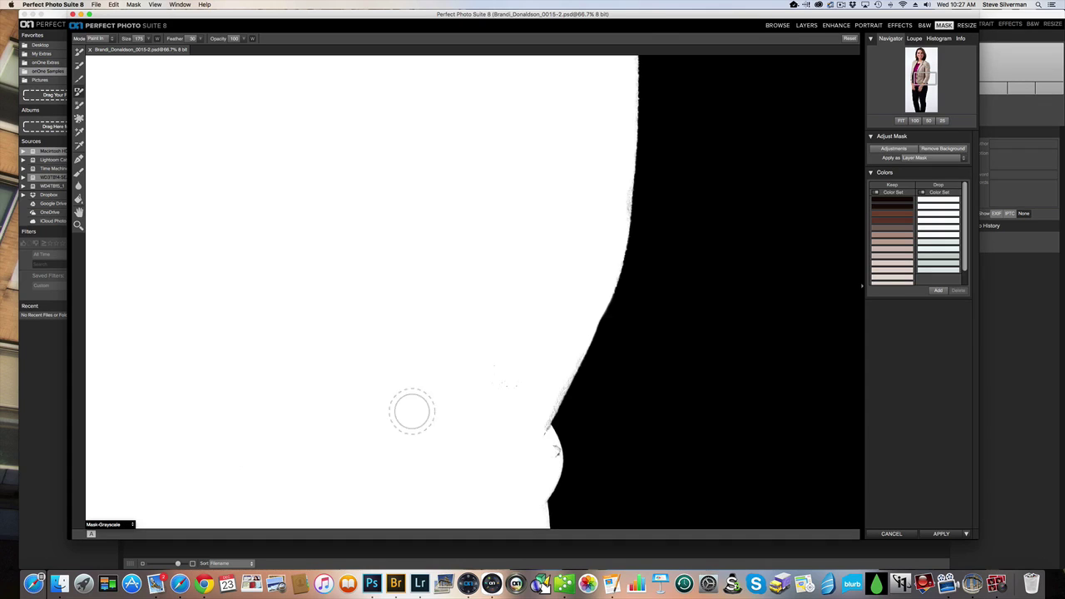
pyautogui.moveTo(412, 412); pyautogui.dragTo(393, 133)
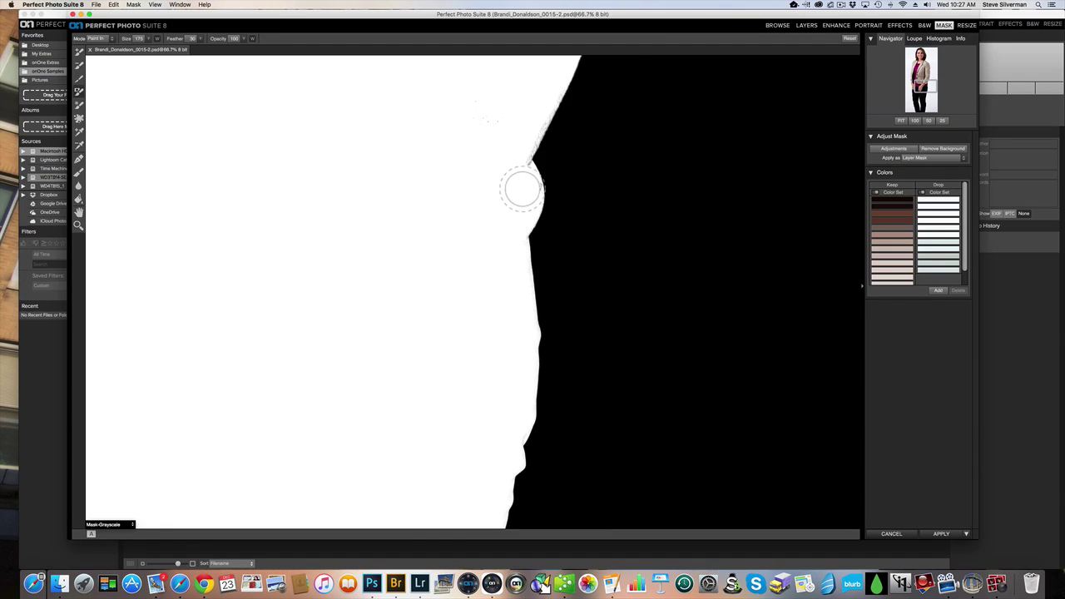
pyautogui.press('super+0')
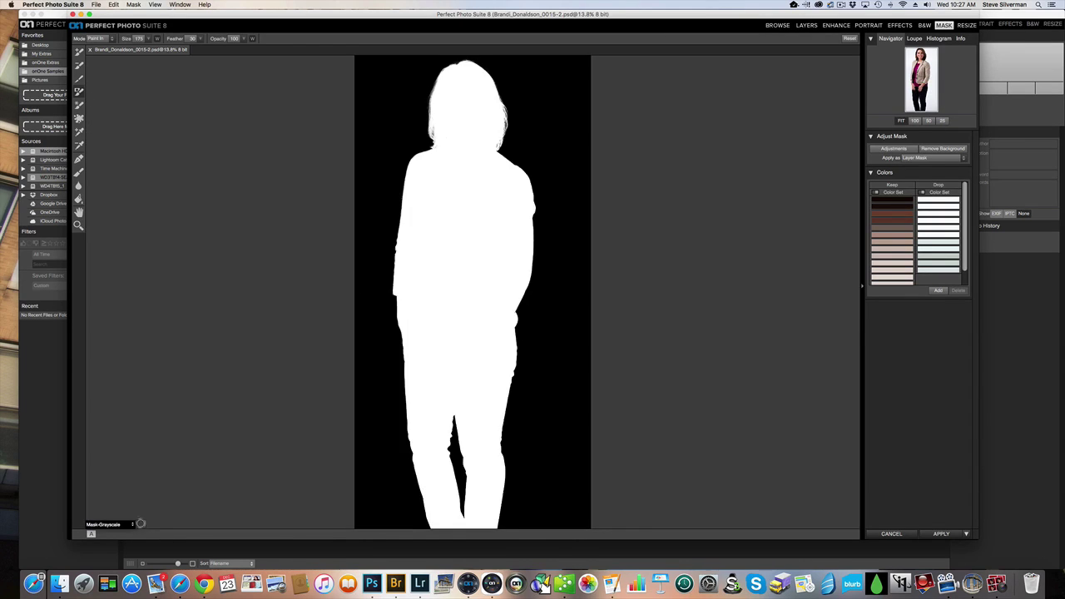
# - Show the mask as Mask-Red and paint out the remaining pale fringe at her left elbow and along that sleeve
pyautogui.click(132, 524)
pyautogui.click(117, 538)
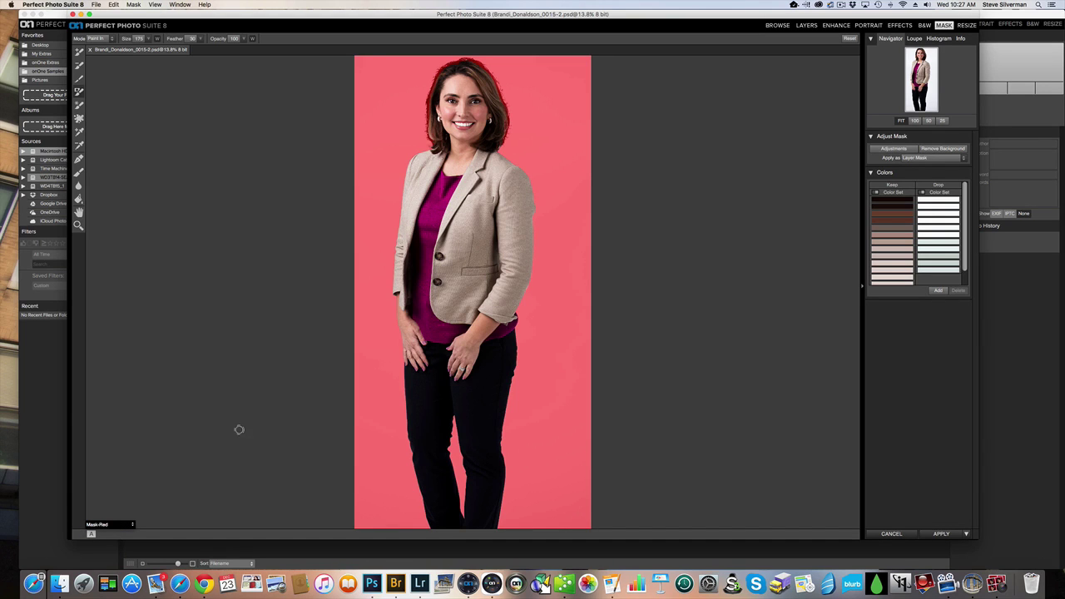
pyautogui.press('z')
pyautogui.moveTo(486, 220); pyautogui.dragTo(554, 329)
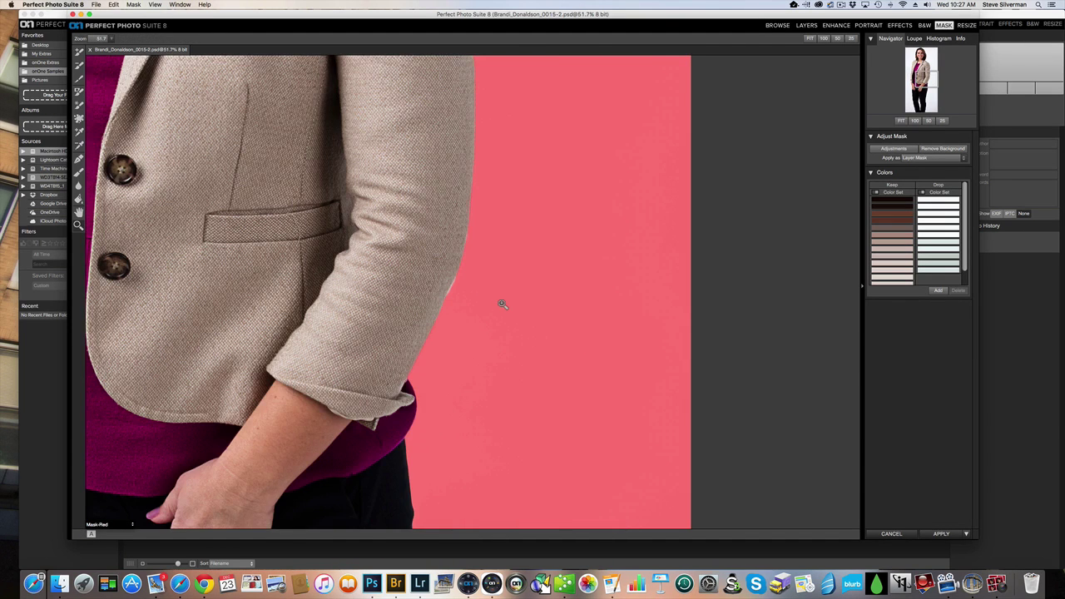
pyautogui.press('b')
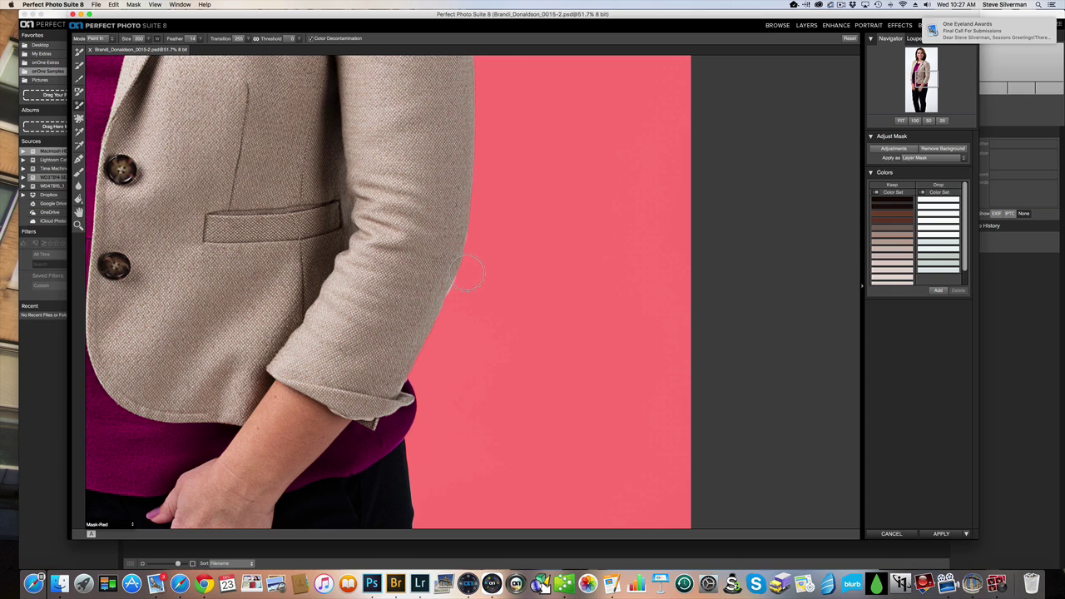
pyautogui.press('x')
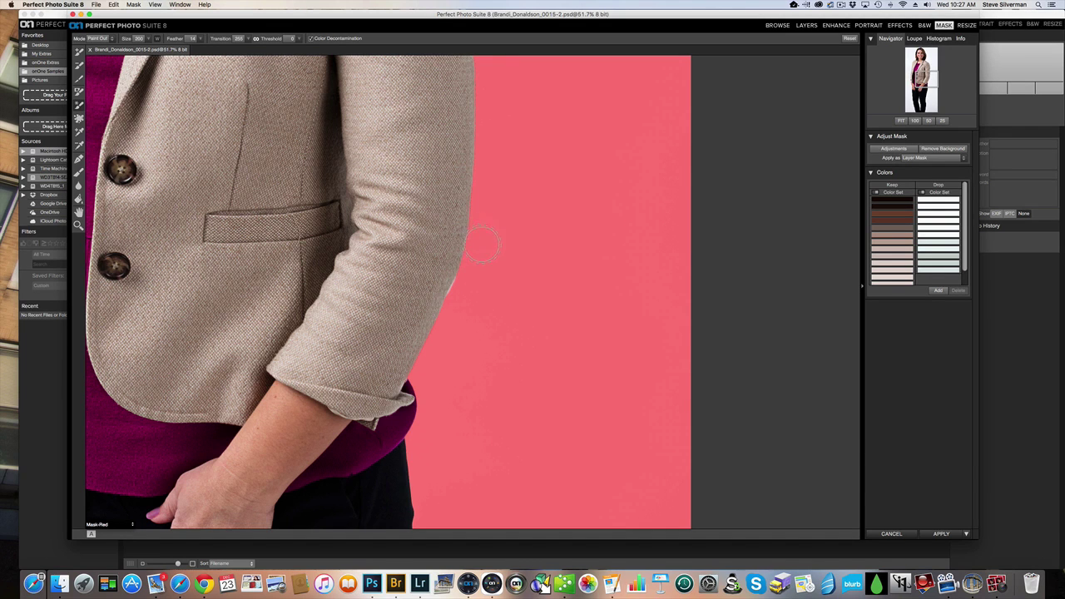
pyautogui.moveTo(519, 158); pyautogui.dragTo(535, 297)
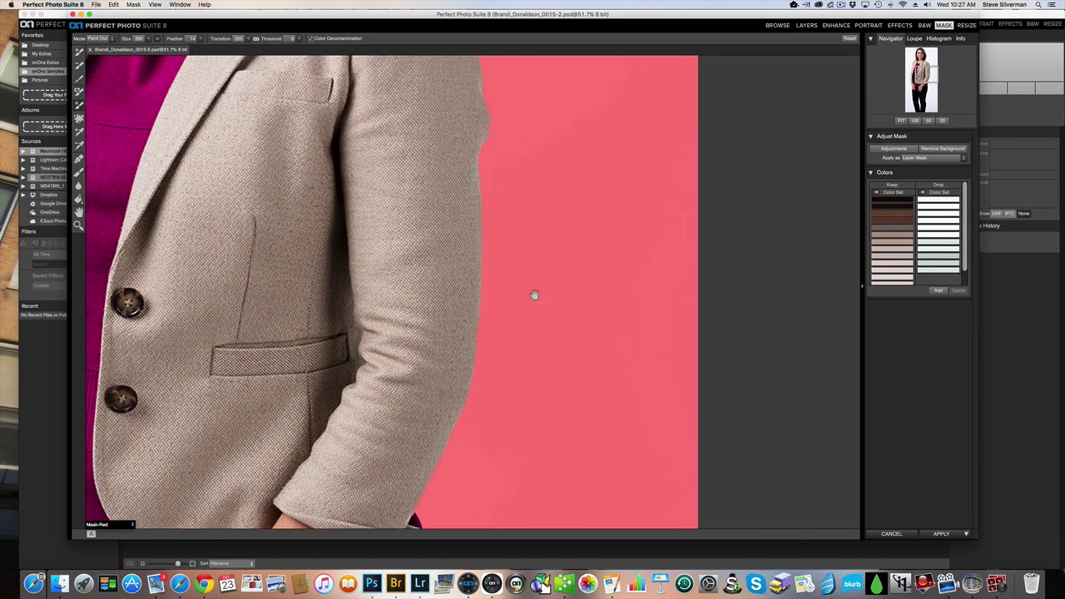
pyautogui.moveTo(529, 79); pyautogui.dragTo(599, 344)
# - Trim the mask edge along the jacket shoulders and around the hair with the Chisel tool in Remove mode, enlarging its size to 300
pyautogui.press('c')
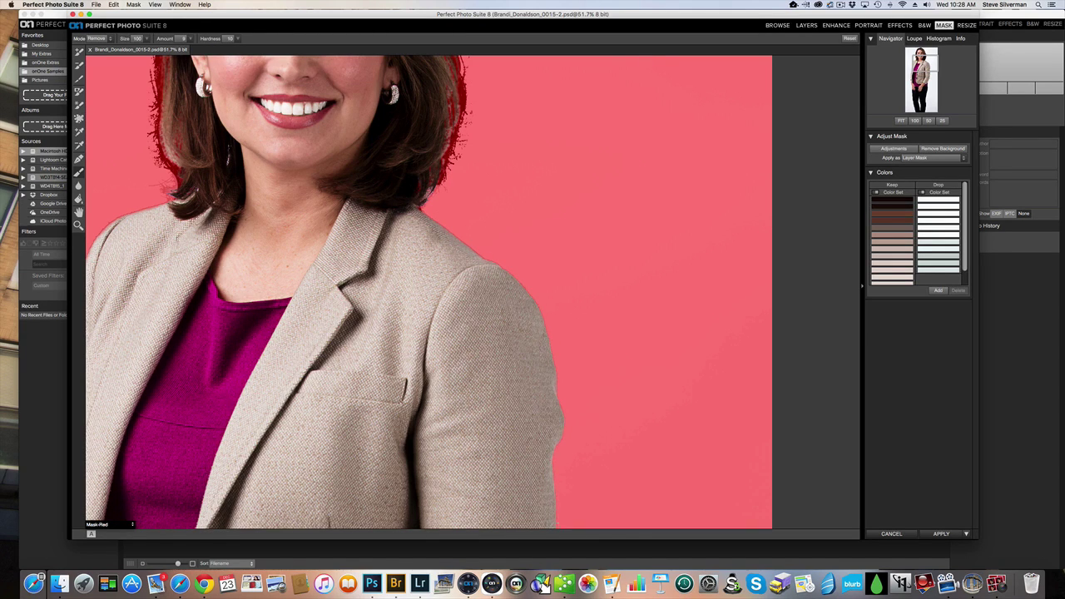
pyautogui.moveTo(156, 237); pyautogui.dragTo(331, 274)
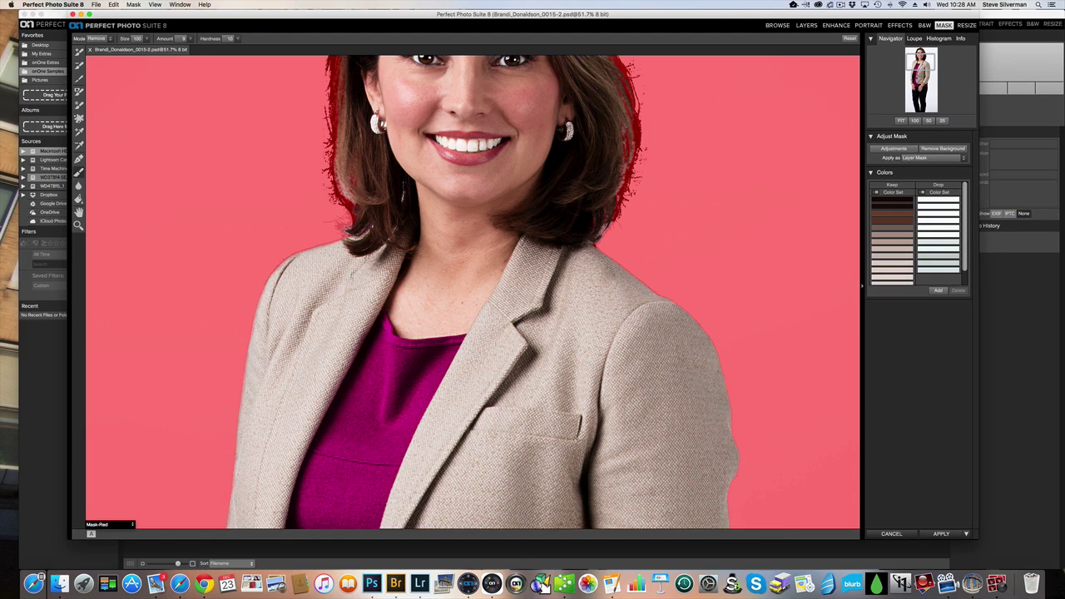
pyautogui.press(']')
pyautogui.press(']')
pyautogui.press(']')
pyautogui.press(']')
pyautogui.scroll(5, 632, 117)
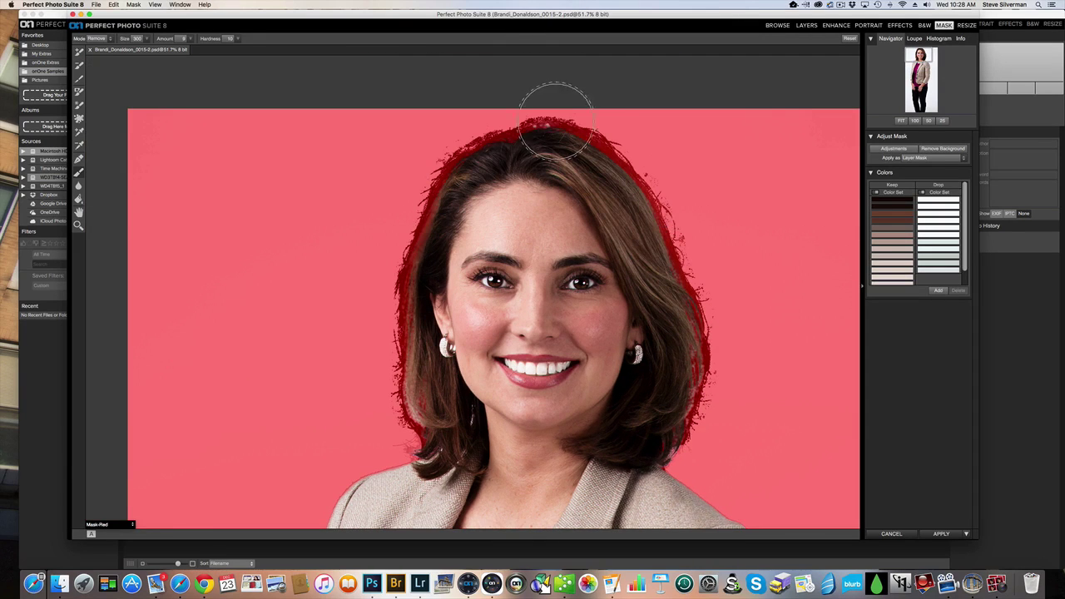
# - Refine the hair edge at the crown in the Mask-Grayscale view, and along the lower right-hand side of her hair in Mask-Red
pyautogui.click(130, 525)
pyautogui.click(126, 550)
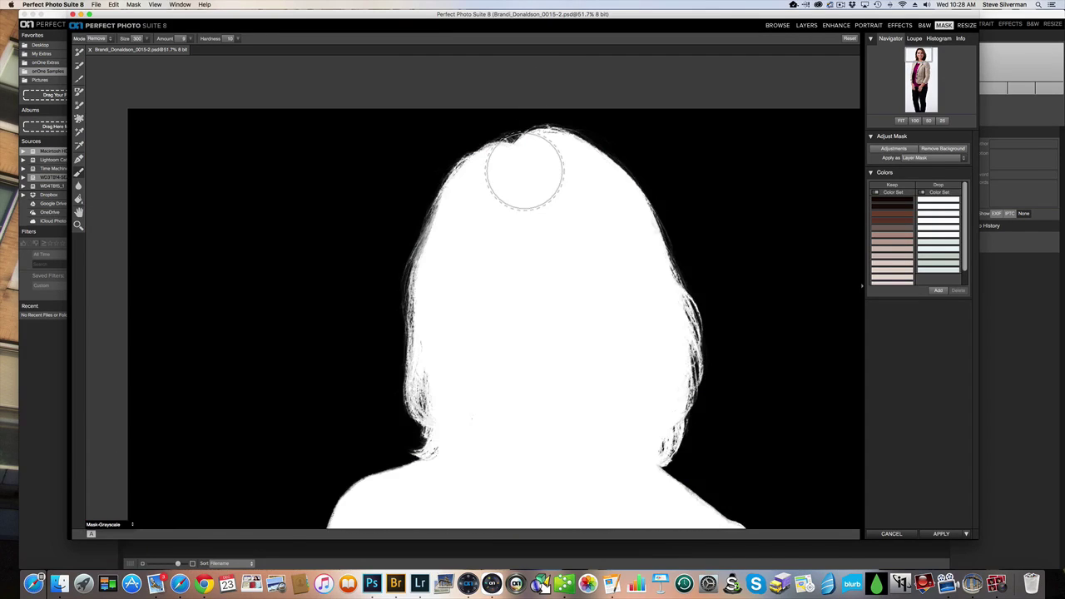
pyautogui.press('r')
pyautogui.moveTo(524, 133); pyautogui.dragTo(582, 133)
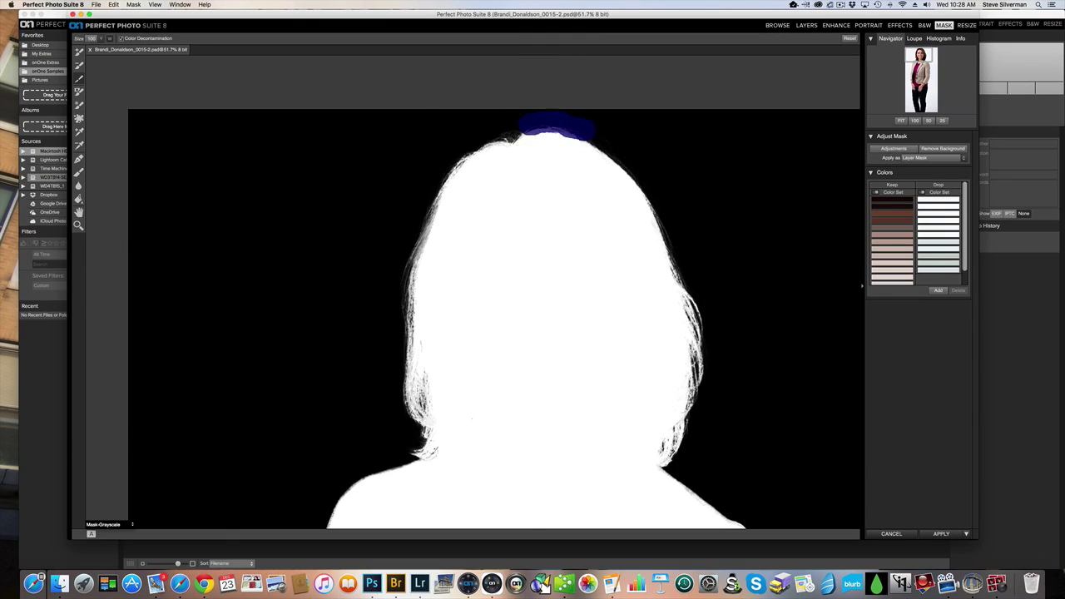
pyautogui.click(131, 525)
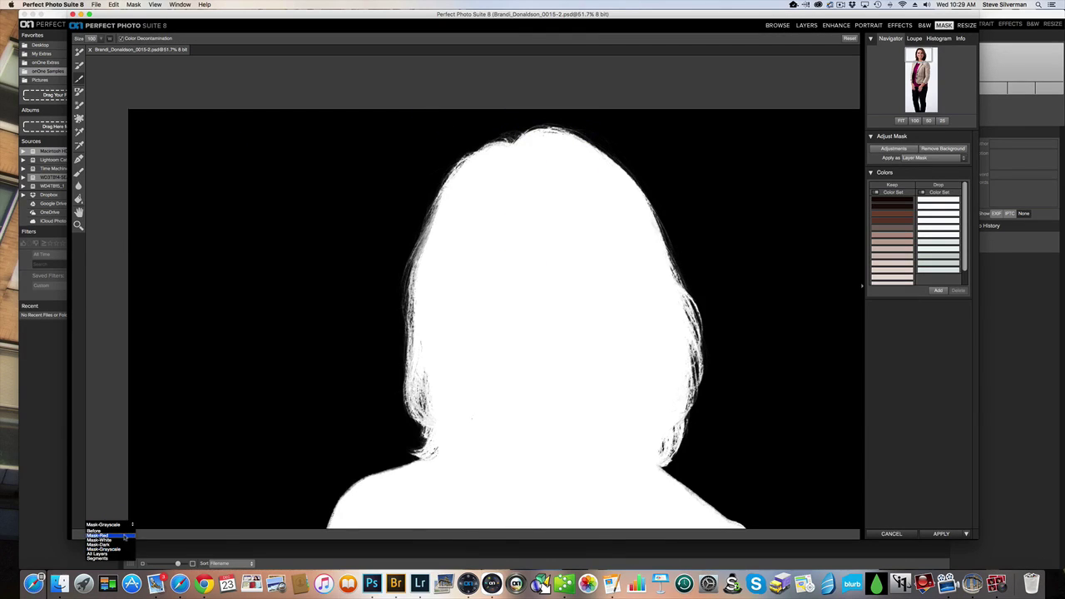
pyautogui.click(99, 535)
pyautogui.moveTo(404, 374)
pyautogui.mouseDown()
pyautogui.moveTo(404, 404)
pyautogui.moveTo(418, 424)
pyautogui.mouseUp()
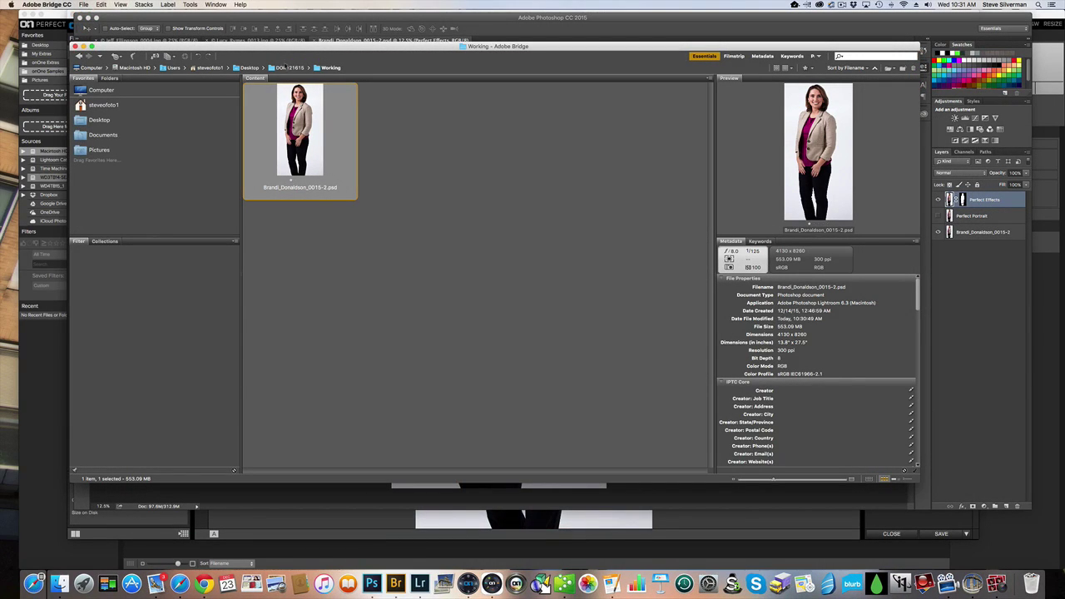
# - Open Doran_Office_0001_0001_HDR.jpg and Doran_Office_0001_0004.jpg from the Interior_Working folder in Bridge, and switch to Photoshop
pyautogui.click(286, 69)
pyautogui.click(414, 134)
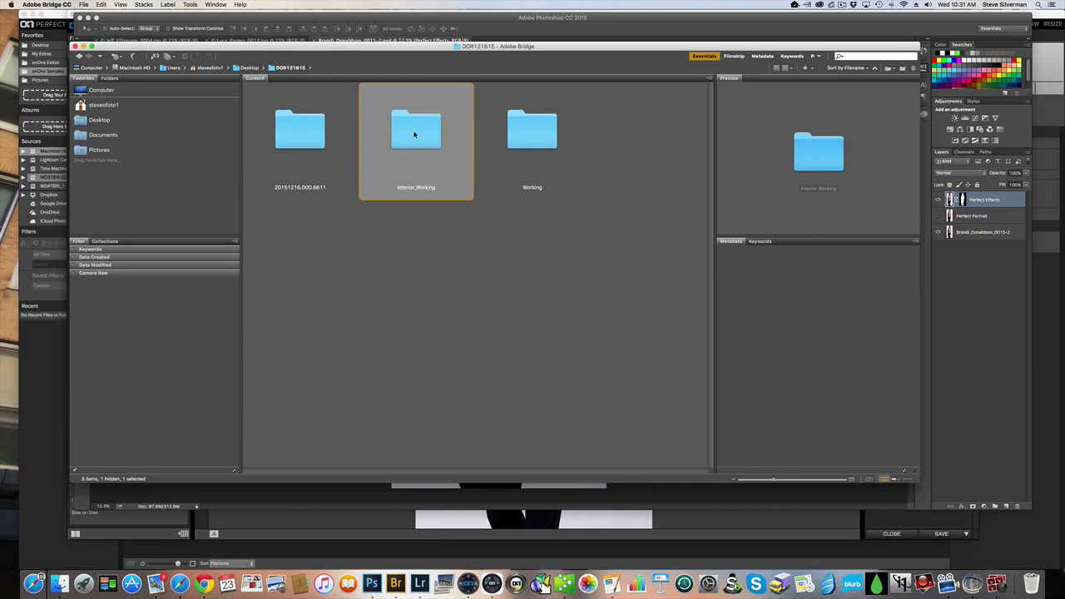
pyautogui.doubleClick(415, 134)
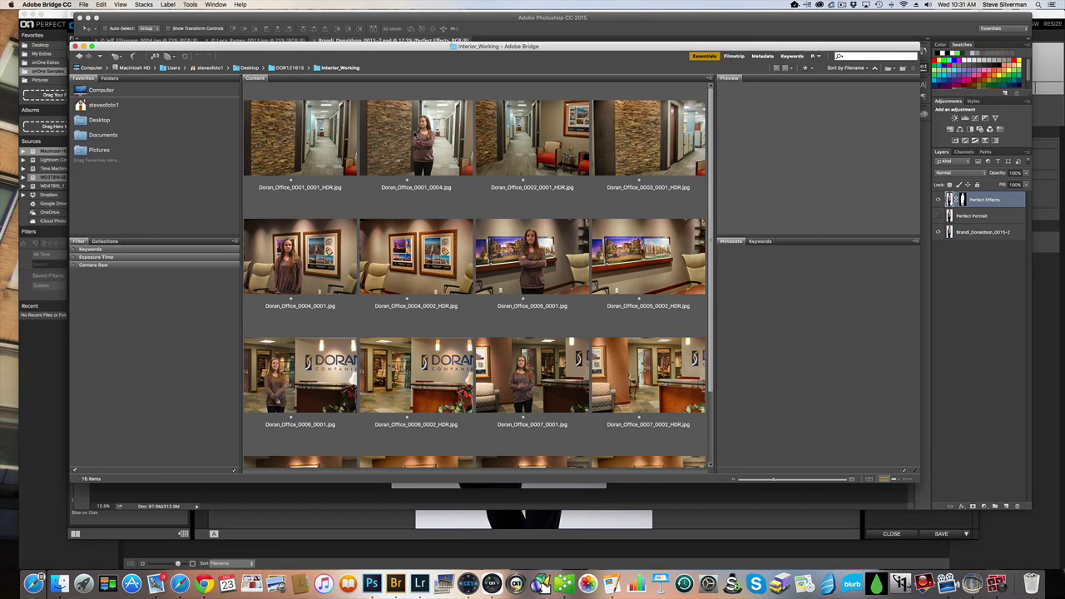
pyautogui.click(308, 138)
pyautogui.keyDown('shift'); pyautogui.click(409, 136); pyautogui.keyUp('shift')
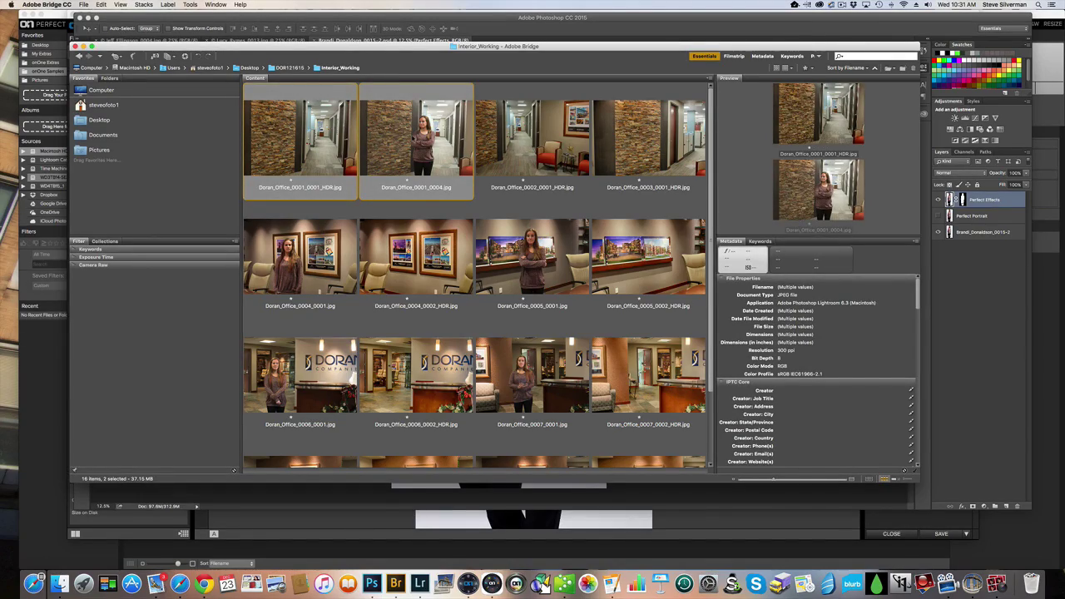
pyautogui.click(372, 584)
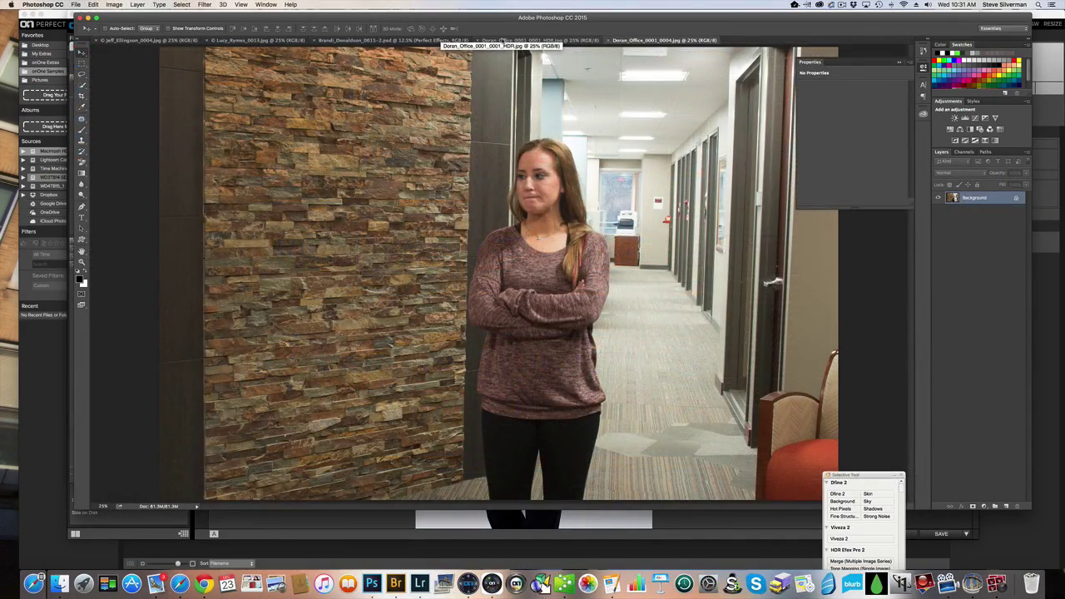
# - Apply the Perfect Effects layer's mask permanently in the portrait document so only the cut-out remains
pyautogui.click(502, 40)
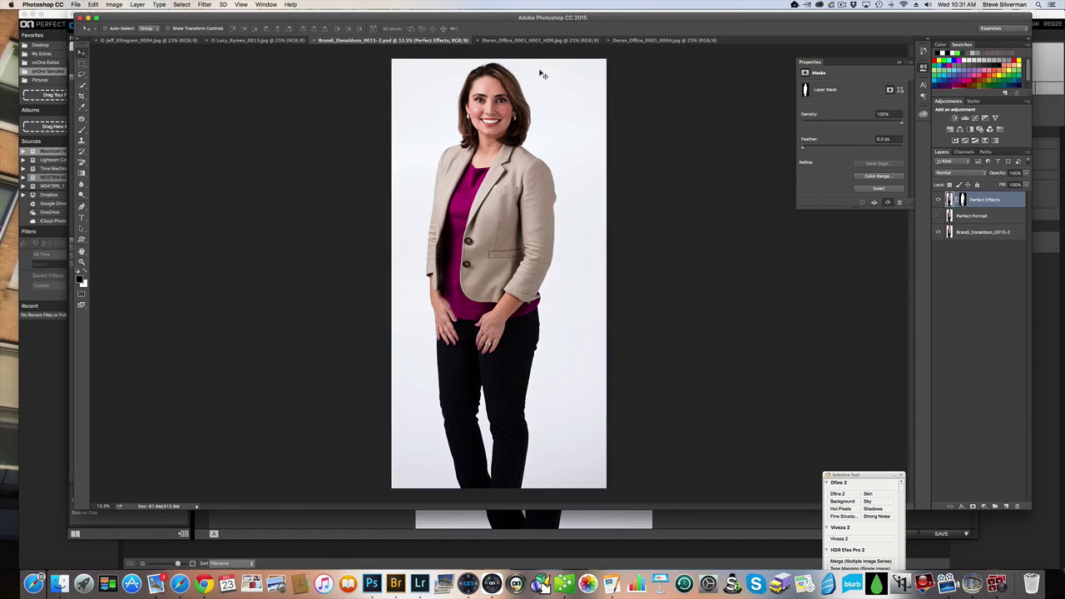
pyautogui.moveTo(969, 204); pyautogui.dragTo(1016, 506)
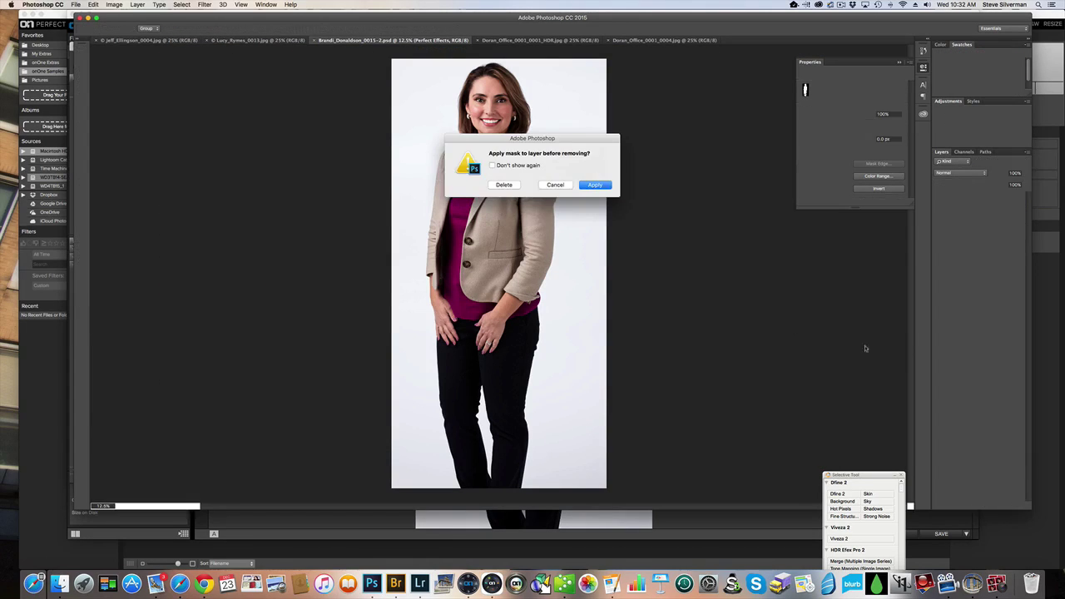
pyautogui.click(595, 185)
# - Copy the Perfect Effects cut-out and the Doran_Office_0001_0004.jpg photo into Doran_Office_0001_0001_HDR.jpg, with Perfect Effects as the uppermost layer
pyautogui.moveTo(395, 40); pyautogui.dragTo(760, 390)
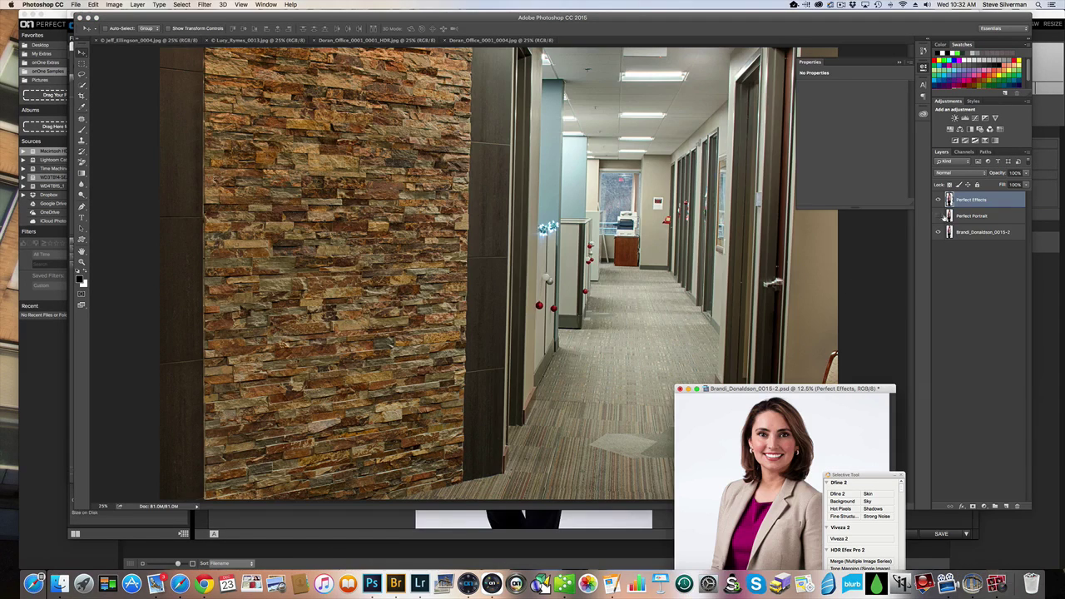
pyautogui.moveTo(971, 200); pyautogui.dragTo(468, 400)
pyautogui.moveTo(528, 42); pyautogui.dragTo(300, 223)
pyautogui.moveTo(978, 210); pyautogui.dragTo(975, 195)
# - Scale the Perfect Effects portrait down to about 60% and position it beside the reference woman to compare their heights
pyautogui.click(93, 5)
pyautogui.moveTo(150, 184)
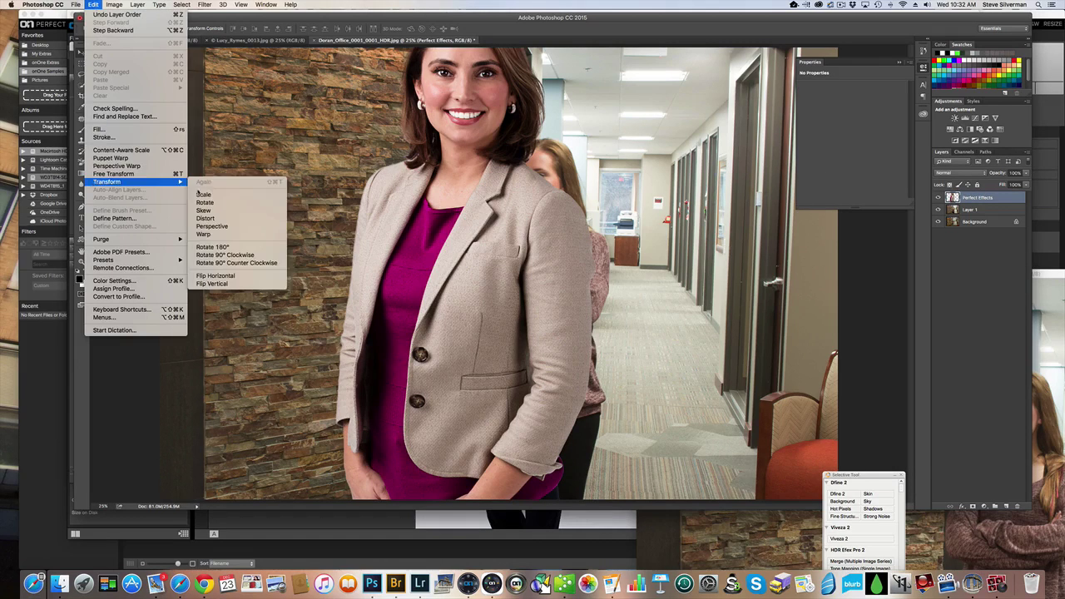
pyautogui.click(200, 196)
pyautogui.moveTo(200, 30); pyautogui.dragTo(185, 32)
pyautogui.moveTo(472, 283); pyautogui.dragTo(484, 255)
pyautogui.moveTo(397, 133); pyautogui.dragTo(401, 135)
pyautogui.moveTo(429, 215)
pyautogui.mouseDown()
pyautogui.moveTo(447, 205)
pyautogui.moveTo(423, 204)
pyautogui.mouseUp()
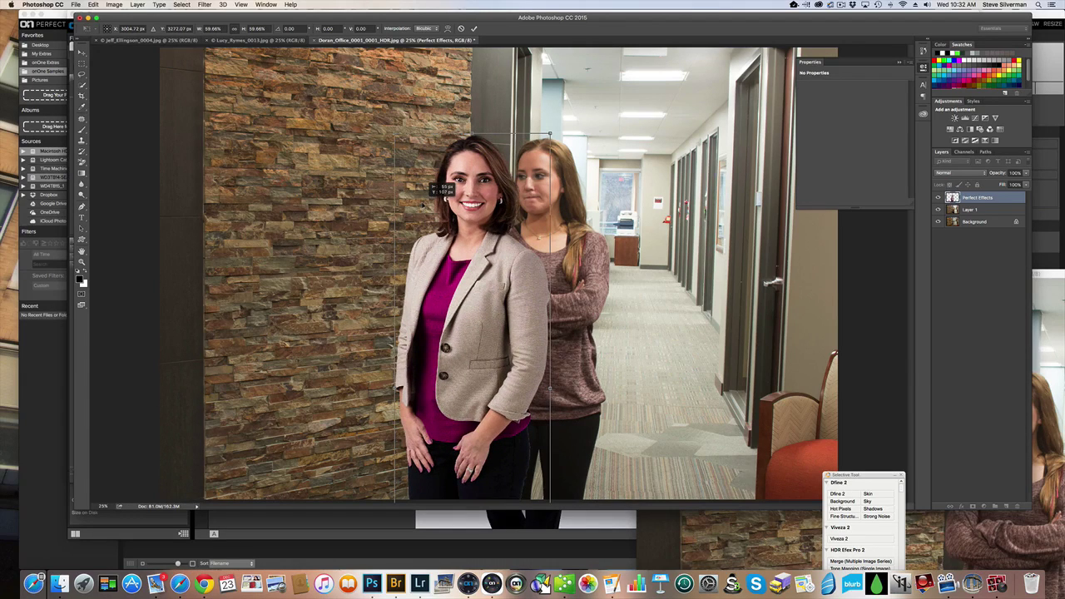
# - Reduce the portrait a little further to about 57%, align her head with the reference woman's, and apply the transformation
pyautogui.click(93, 5)
pyautogui.click(93, 5)
pyautogui.moveTo(395, 133); pyautogui.dragTo(401, 138)
pyautogui.moveTo(432, 191); pyautogui.dragTo(439, 156)
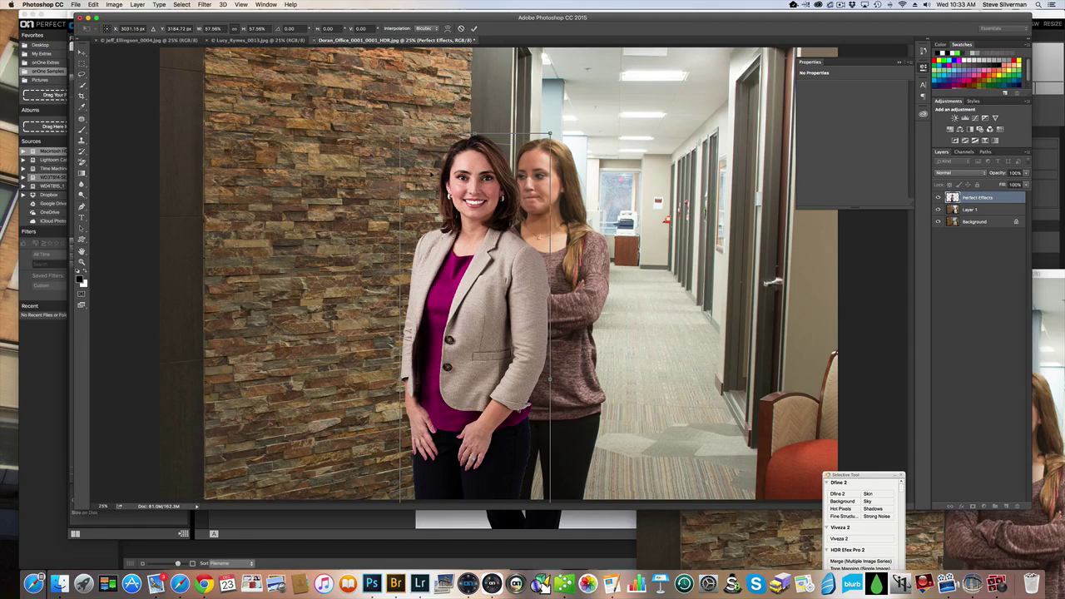
pyautogui.click(82, 53)
pyautogui.click(600, 185)
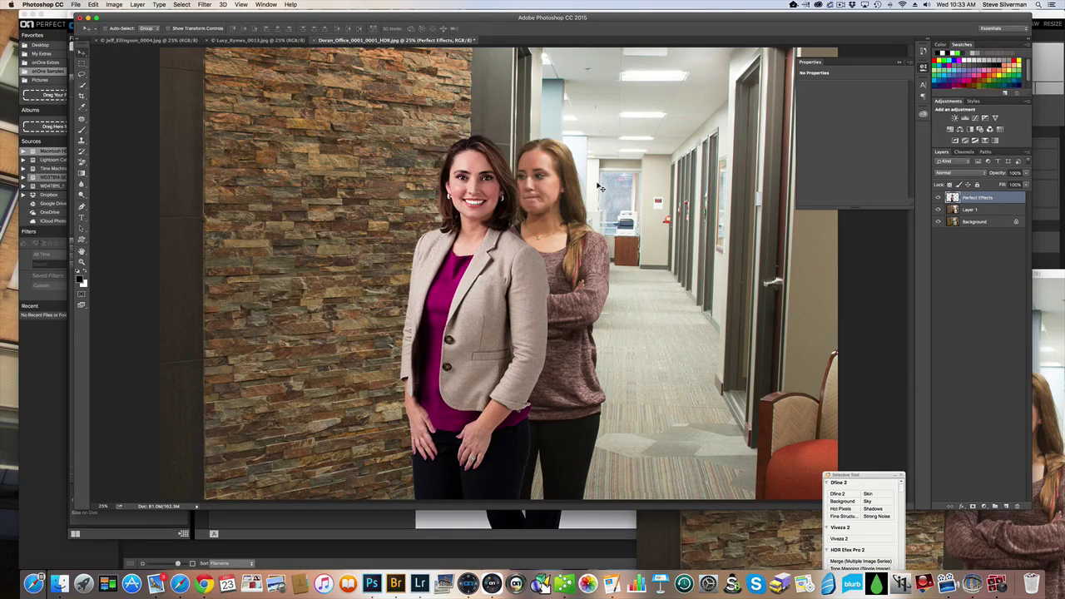
# - Delete Layer 1, the reference photo of the woman in the office
pyautogui.click(972, 209)
pyautogui.moveTo(998, 174)
pyautogui.mouseDown()
pyautogui.moveTo(968, 177)
pyautogui.moveTo(1009, 175)
pyautogui.mouseUp()
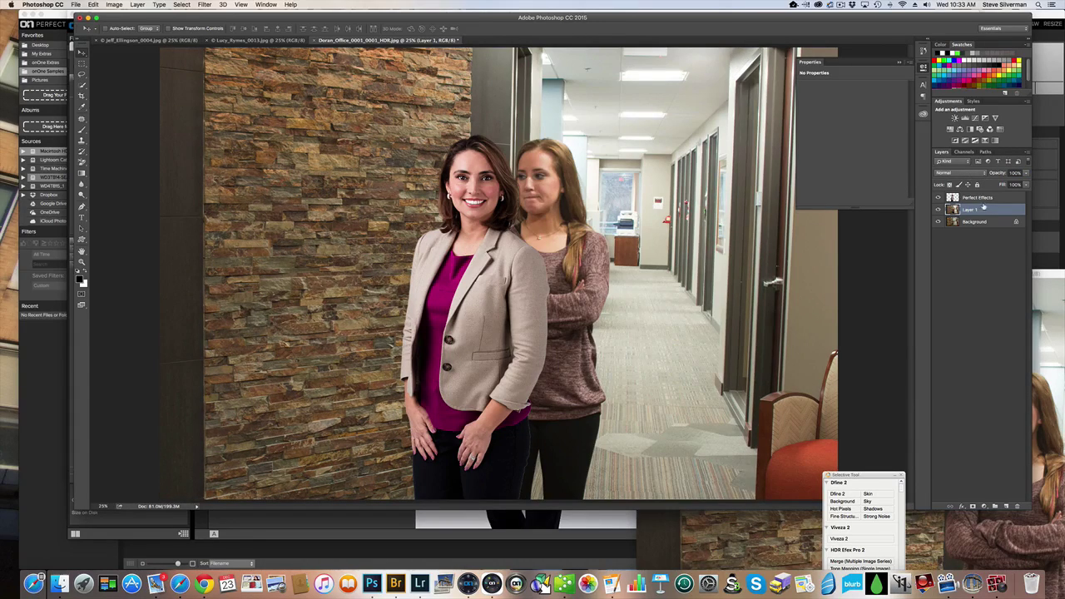
pyautogui.moveTo(984, 209); pyautogui.dragTo(1017, 505)
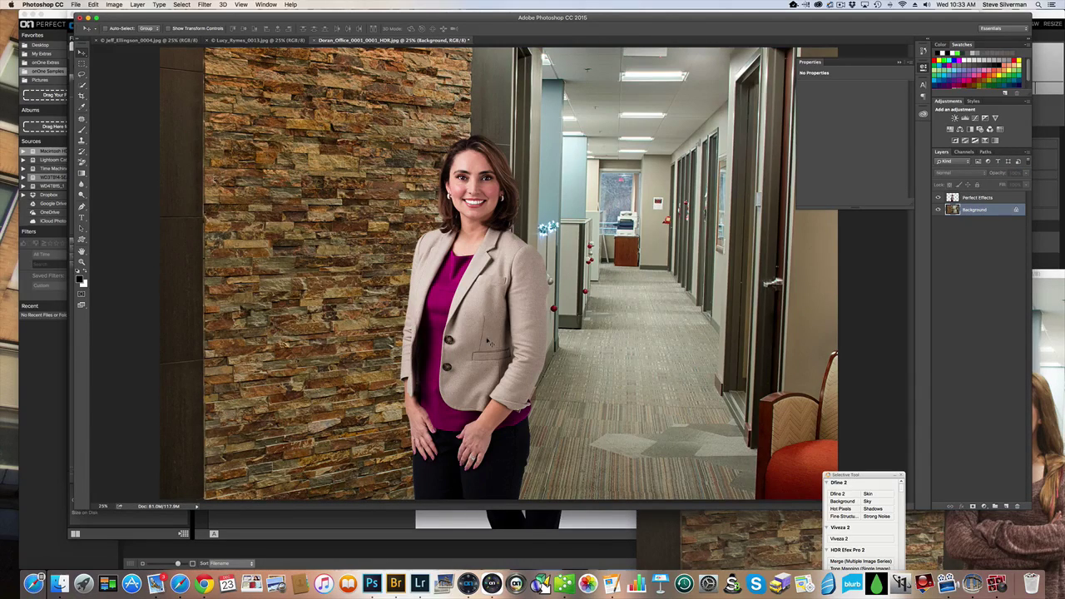
# - Move the Perfect Effects portrait left so she stands mostly in front of the stone wall
pyautogui.moveTo(488, 271); pyautogui.dragTo(447, 232)
pyautogui.click(594, 184)
pyautogui.click(983, 198)
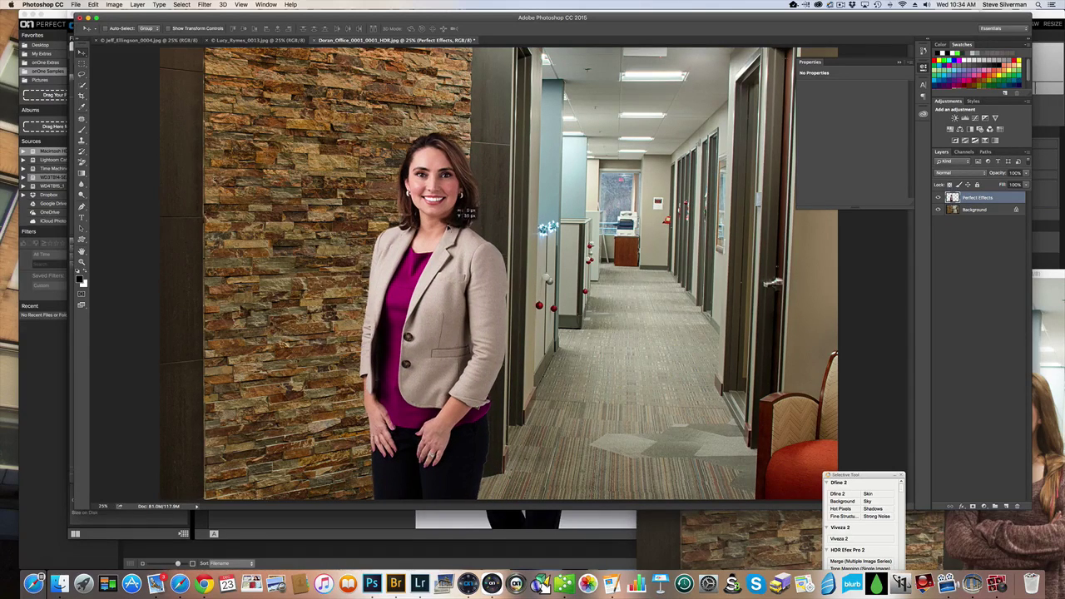
# - Enlarge the Perfect Effects portrait very slightly, to about 100.5%, and apply the transformation
pyautogui.click(93, 4)
pyautogui.moveTo(150, 182)
pyautogui.click(204, 195)
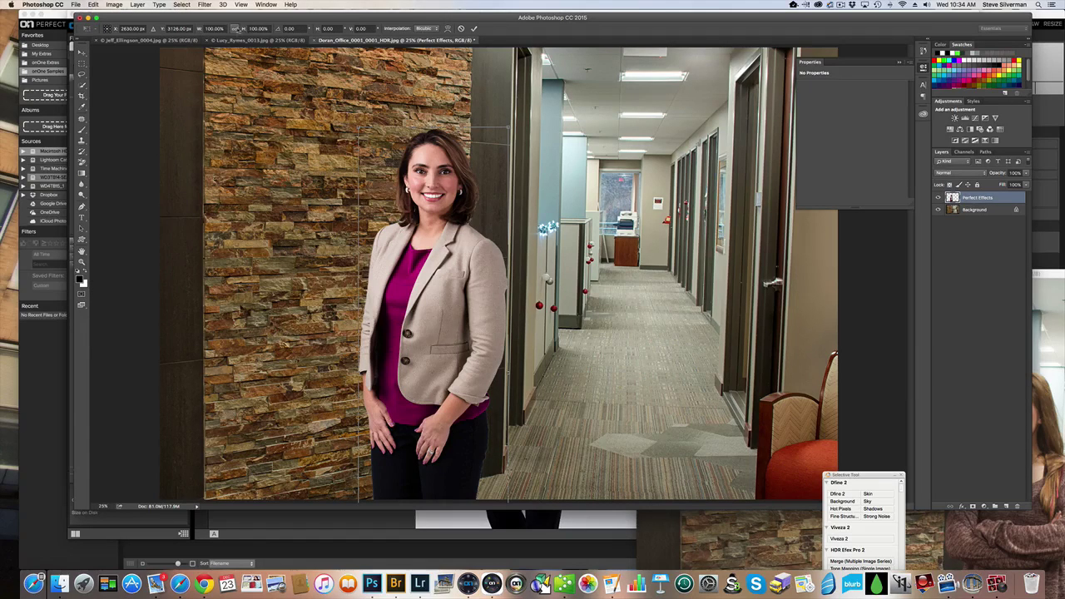
pyautogui.click(84, 47)
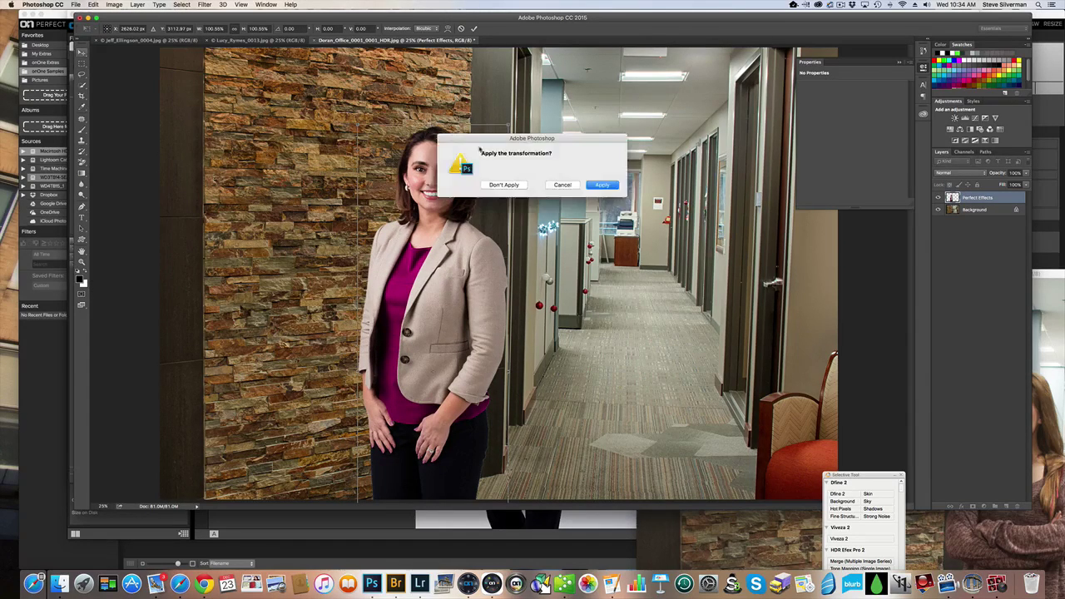
pyautogui.click(592, 184)
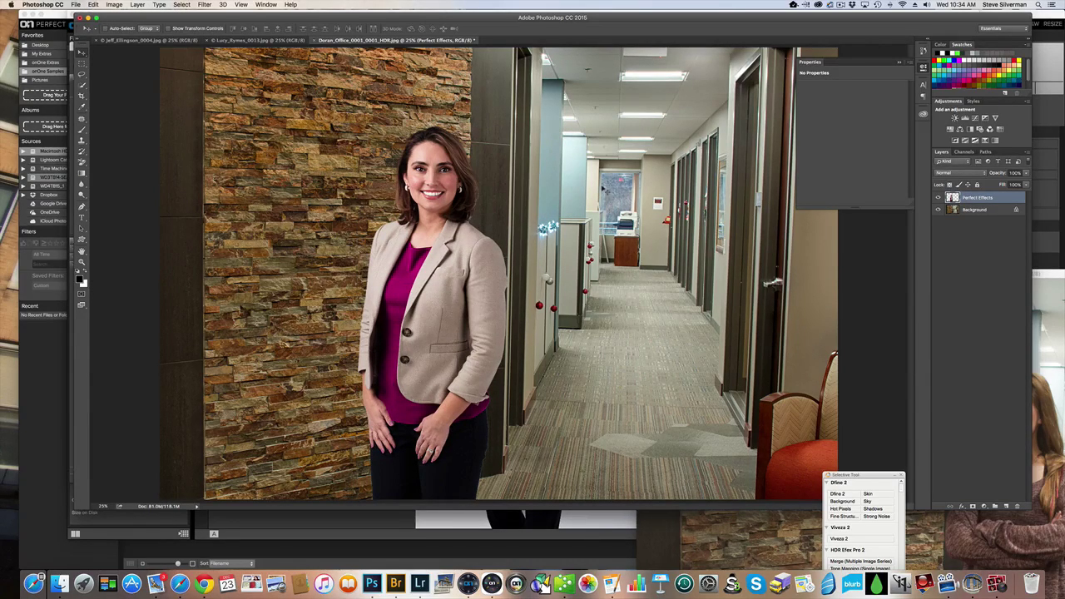
# - Duplicate the Perfect Effects layer, set the copy to Multiply, and hide it with a black layer mask
pyautogui.hotkey('ctrl', 'j')
pyautogui.click(961, 173)
pyautogui.click(957, 199)
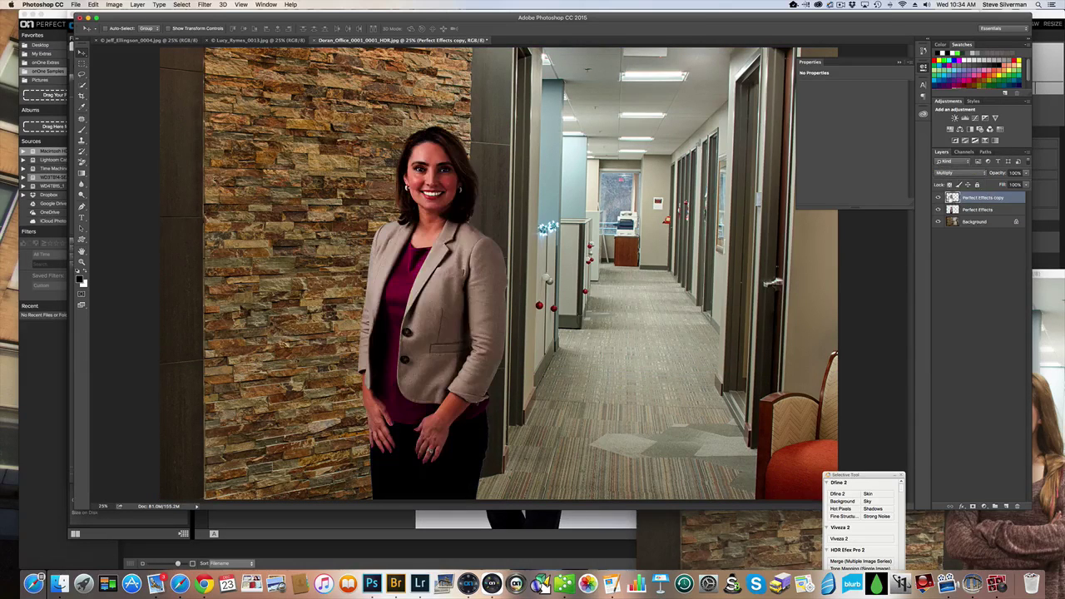
pyautogui.click(971, 506)
pyautogui.hotkey('ctrl', 'i')
# - Paint the Multiply copy's mask white with a 175 px brush at 33% opacity, darkening the edges of her hair, jacket and trousers
pyautogui.press('b')
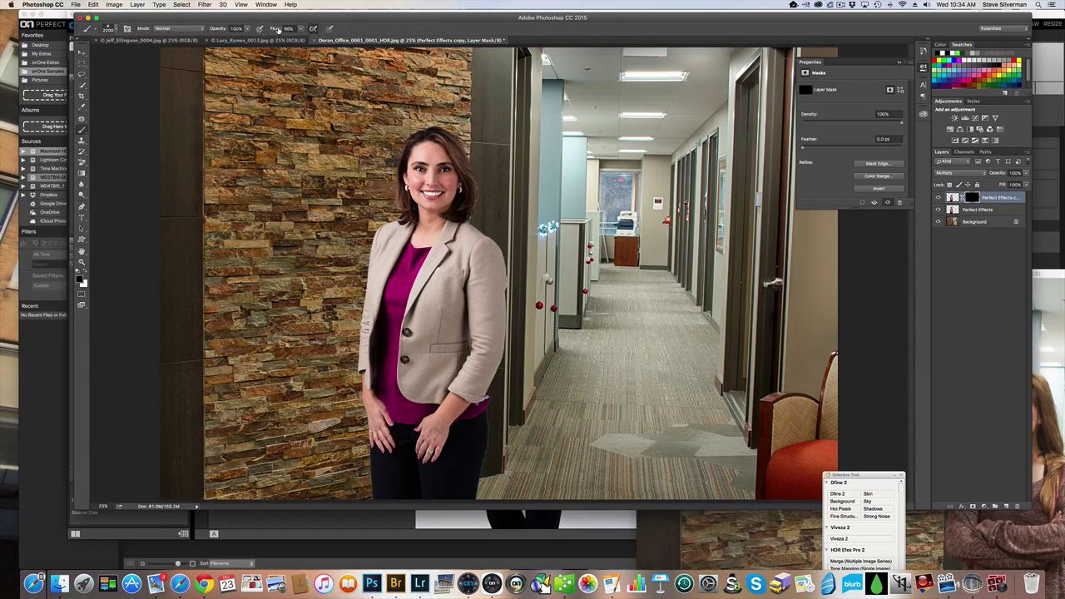
pyautogui.moveTo(198, 32); pyautogui.dragTo(189, 35)
pyautogui.press('[')
pyautogui.press('[')
pyautogui.press('[')
pyautogui.press('[')
pyautogui.press('[')
pyautogui.press('[')
pyautogui.press('[')
pyautogui.press('[')
pyautogui.press('[')
pyautogui.press('[')
pyautogui.press('[')
pyautogui.press('[')
pyautogui.press('[')
pyautogui.press('[')
pyautogui.press('[')
pyautogui.press('[')
pyautogui.press('[')
pyautogui.press('[')
pyautogui.press('[')
pyautogui.press('[')
pyautogui.press('x')
pyautogui.moveTo(509, 298)
pyautogui.mouseDown()
pyautogui.moveTo(473, 215)
pyautogui.moveTo(471, 154)
pyautogui.mouseUp()
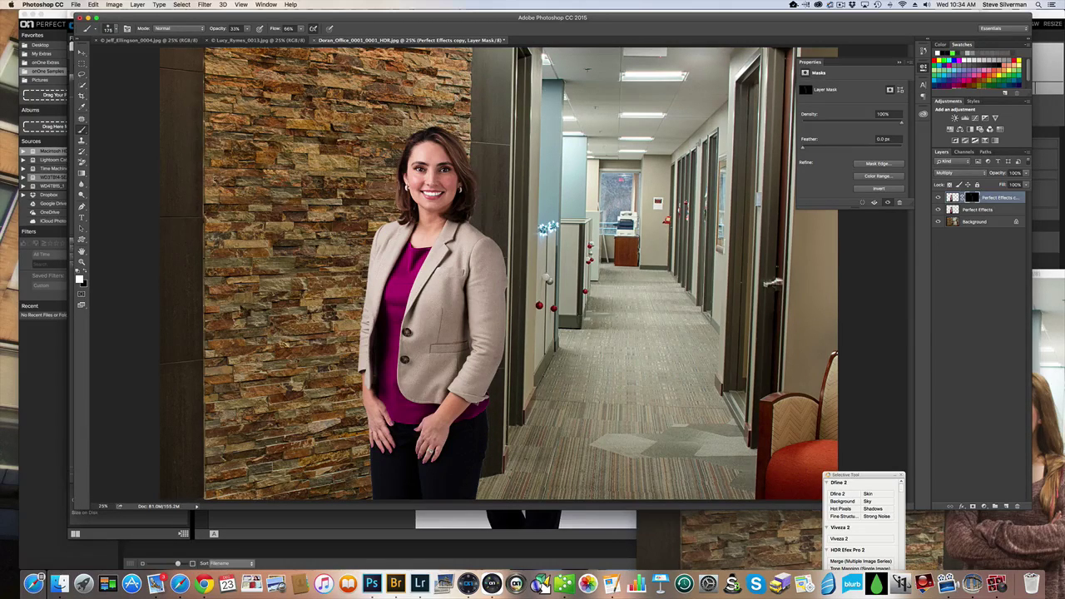
pyautogui.moveTo(397, 207); pyautogui.dragTo(385, 230)
pyautogui.moveTo(358, 384); pyautogui.dragTo(372, 497)
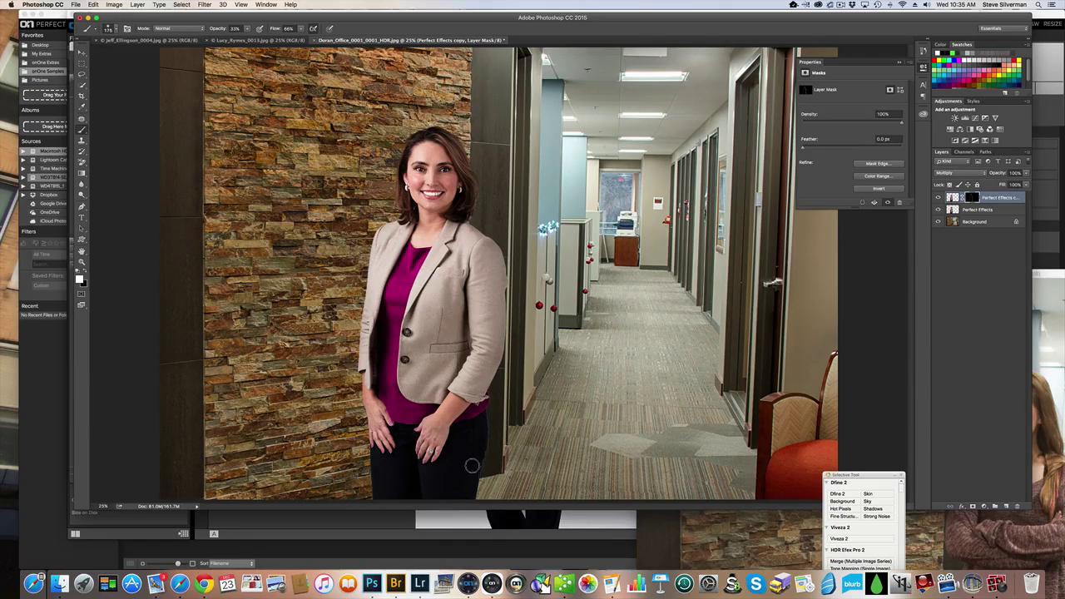
pyautogui.moveTo(485, 415); pyautogui.dragTo(474, 500)
# - Duplicate the original Perfect Effects layer again and apply a Gaussian Blur of about 4 pixels to the copy
pyautogui.click(983, 210)
pyautogui.press('super+j')
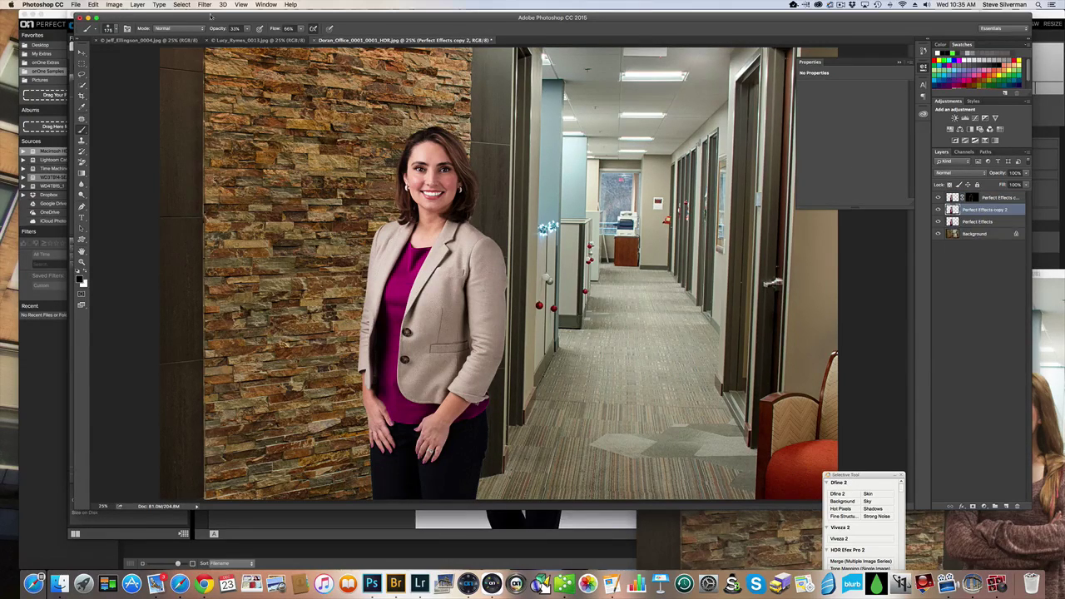
pyautogui.click(204, 5)
pyautogui.moveTo(241, 105)
pyautogui.click(329, 136)
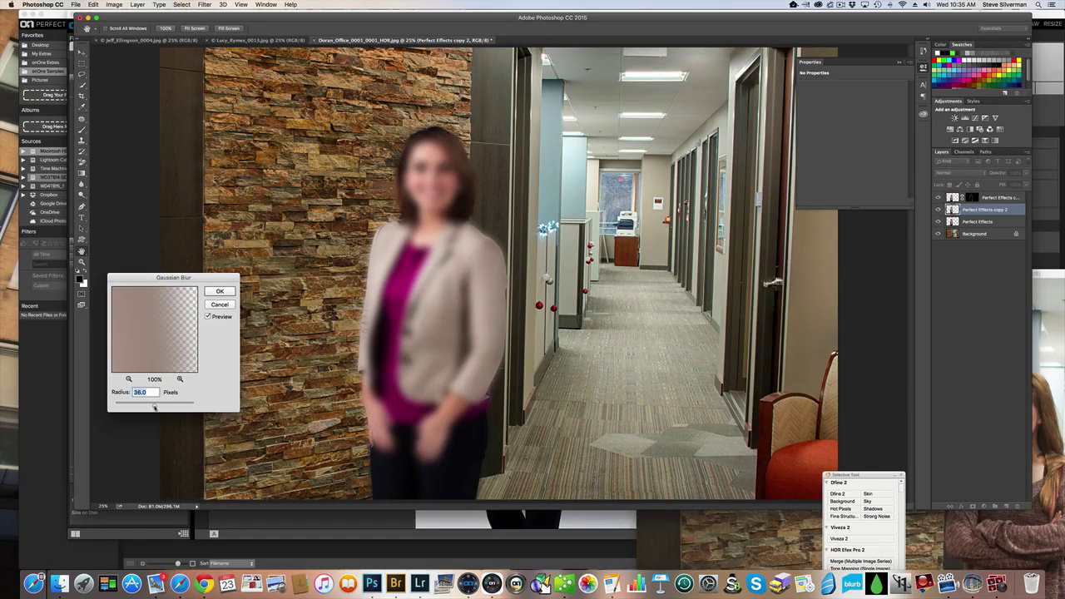
pyautogui.moveTo(154, 407); pyautogui.dragTo(129, 407)
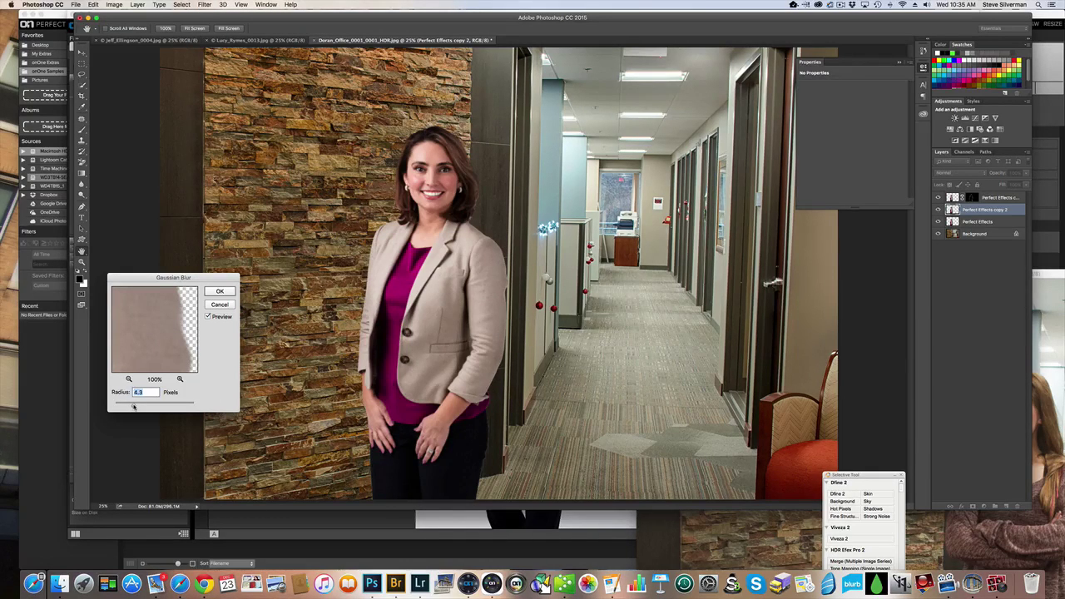
pyautogui.click(220, 291)
# - Hide the blurred portrait copy with a black mask and paint it in at 100% opacity along her sleeve and hair edges
pyautogui.click(973, 506)
pyautogui.press('b')
pyautogui.press('x')
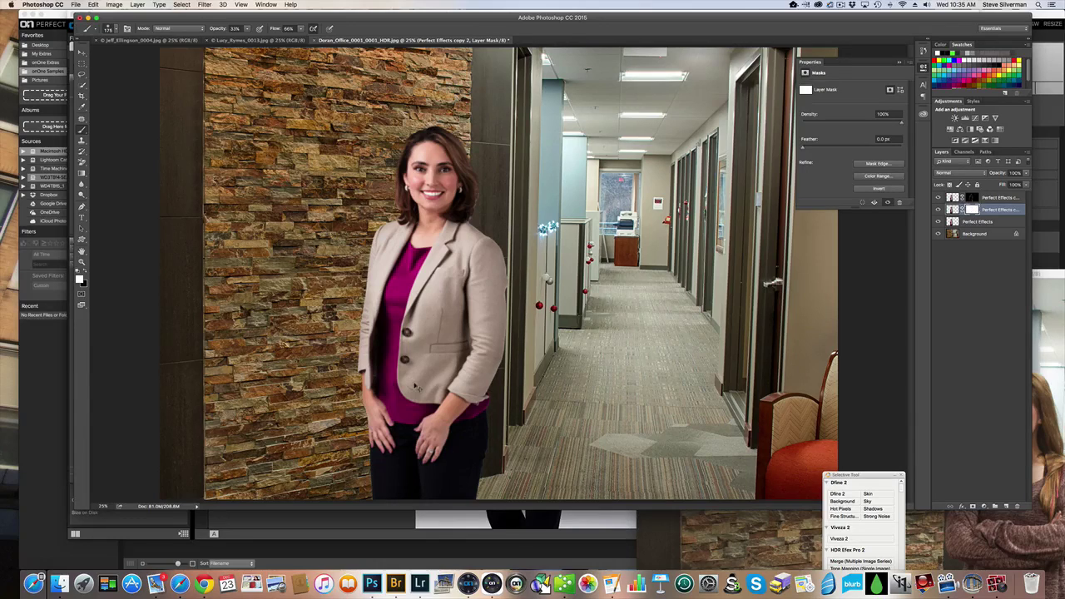
pyautogui.press('super+i')
pyautogui.moveTo(352, 375); pyautogui.dragTo(368, 460)
pyautogui.rightClick(387, 206)
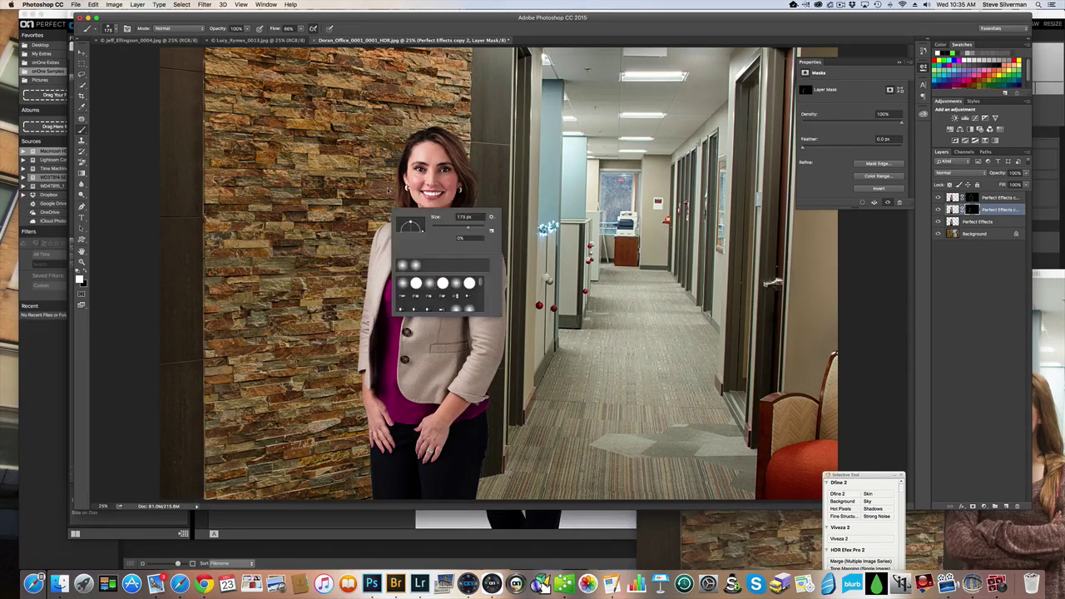
pyautogui.moveTo(388, 199); pyautogui.dragTo(386, 180)
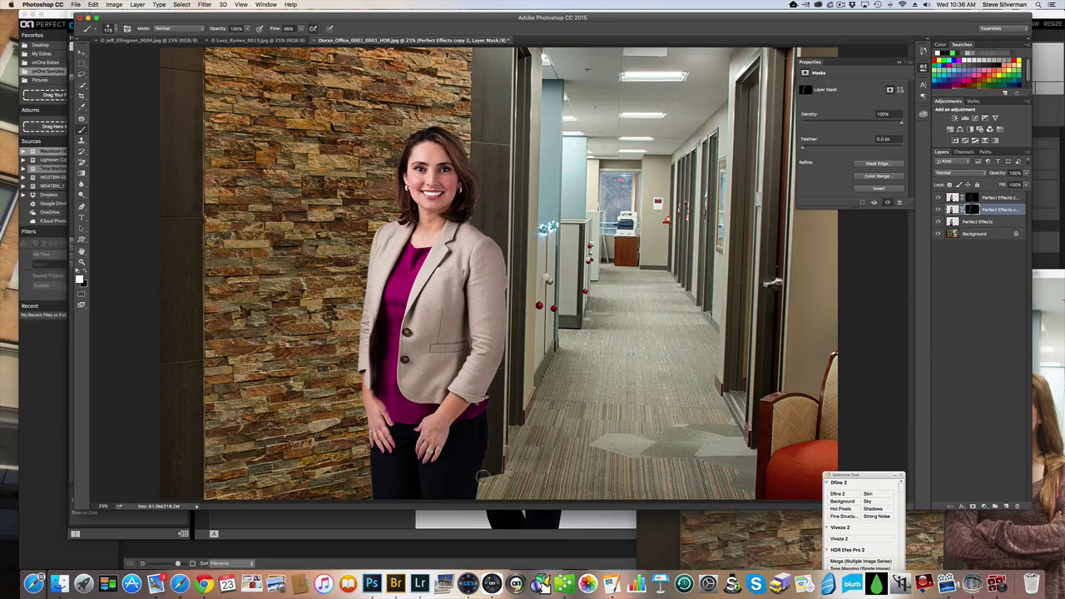
# - Duplicate the Background layer and apply a 21.9-pixel Gaussian Blur to the copy
pyautogui.click(967, 233)
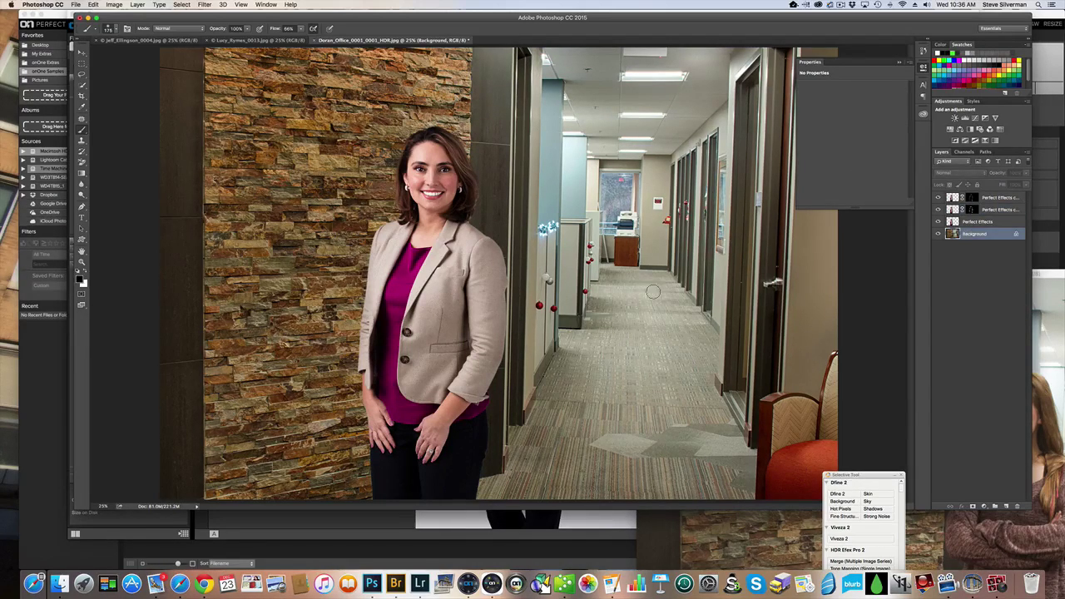
pyautogui.press('super+j')
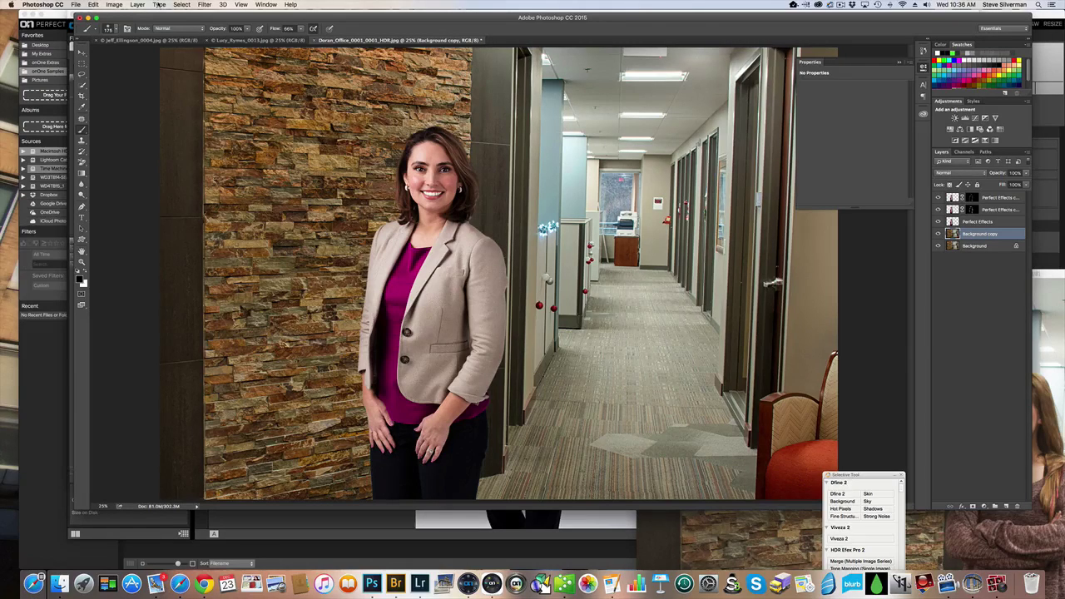
pyautogui.click(204, 4)
pyautogui.moveTo(249, 106)
pyautogui.click(325, 136)
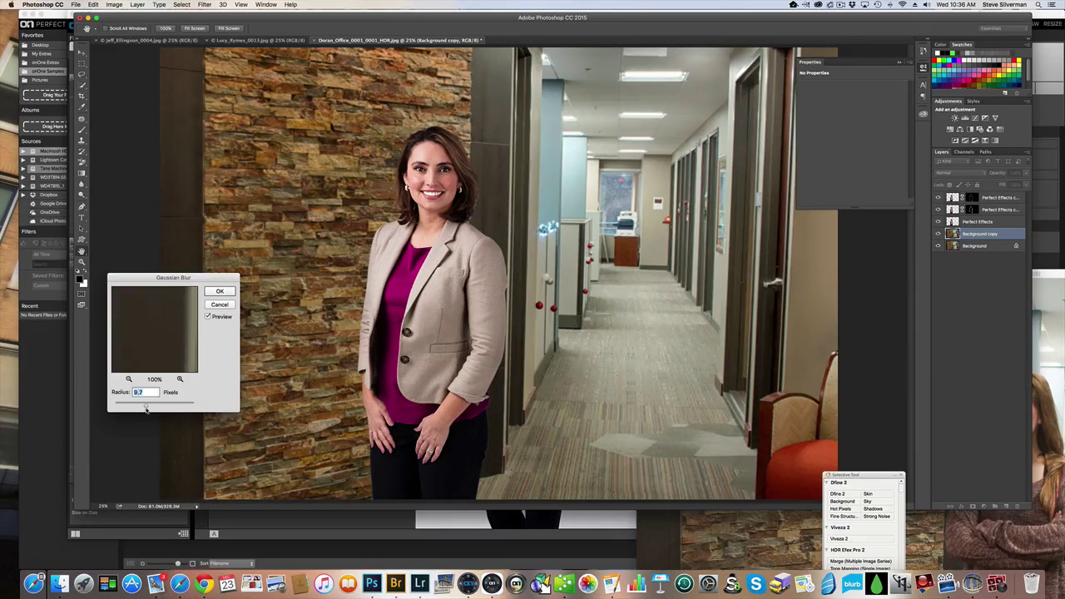
pyautogui.moveTo(145, 406); pyautogui.dragTo(150, 408)
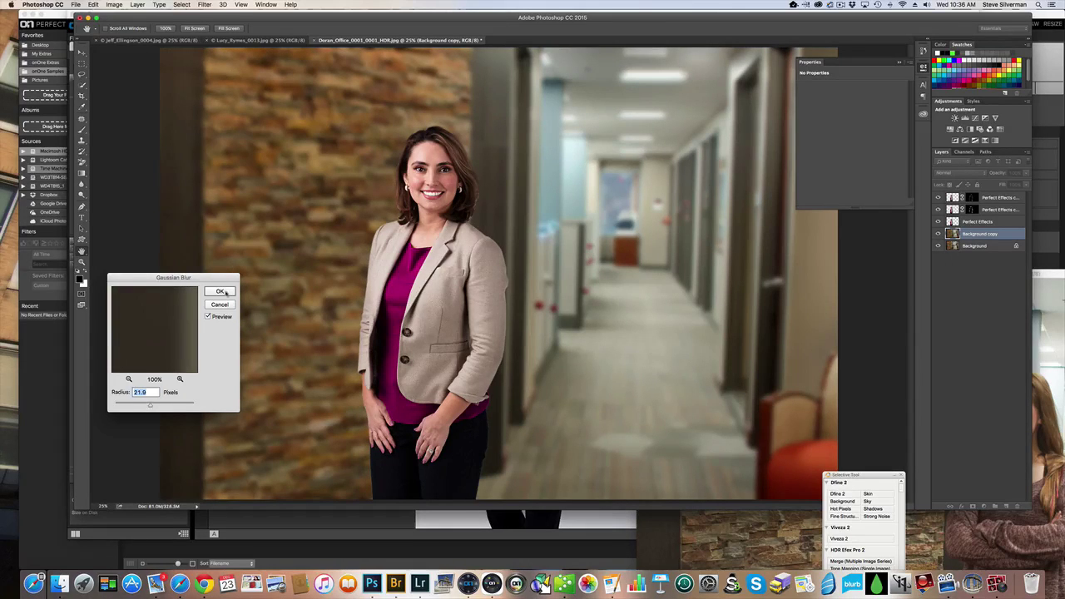
pyautogui.click(225, 293)
# - Mask the blurred background copy and paint sharpness back around the woman with an 1800 px black brush at 19% and 31% opacity
pyautogui.click(972, 506)
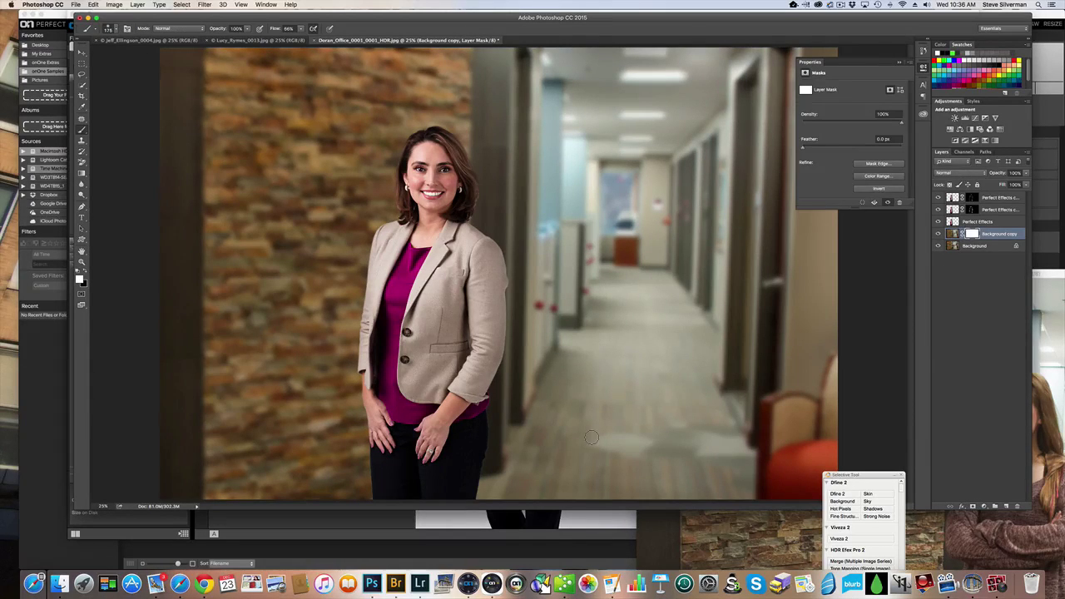
pyautogui.press(']')
pyautogui.press(']')
pyautogui.press(']')
pyautogui.press(']')
pyautogui.press(']')
pyautogui.press(']')
pyautogui.press(']')
pyautogui.press(']')
pyautogui.press(']')
pyautogui.press(']')
pyautogui.press(']')
pyautogui.press(']')
pyautogui.press(']')
pyautogui.moveTo(211, 30); pyautogui.dragTo(178, 30)
pyautogui.press(']')
pyautogui.press(']')
pyautogui.press(']')
pyautogui.press(']')
pyautogui.press(']')
pyautogui.press(']')
pyautogui.press('x')
pyautogui.moveTo(345, 126)
pyautogui.mouseDown()
pyautogui.moveTo(344, 243)
pyautogui.moveTo(260, 418)
pyautogui.moveTo(266, 194)
pyautogui.moveTo(410, 148)
pyautogui.moveTo(373, 388)
pyautogui.moveTo(267, 454)
pyautogui.moveTo(270, 272)
pyautogui.moveTo(380, 185)
pyautogui.moveTo(445, 389)
pyautogui.mouseUp()
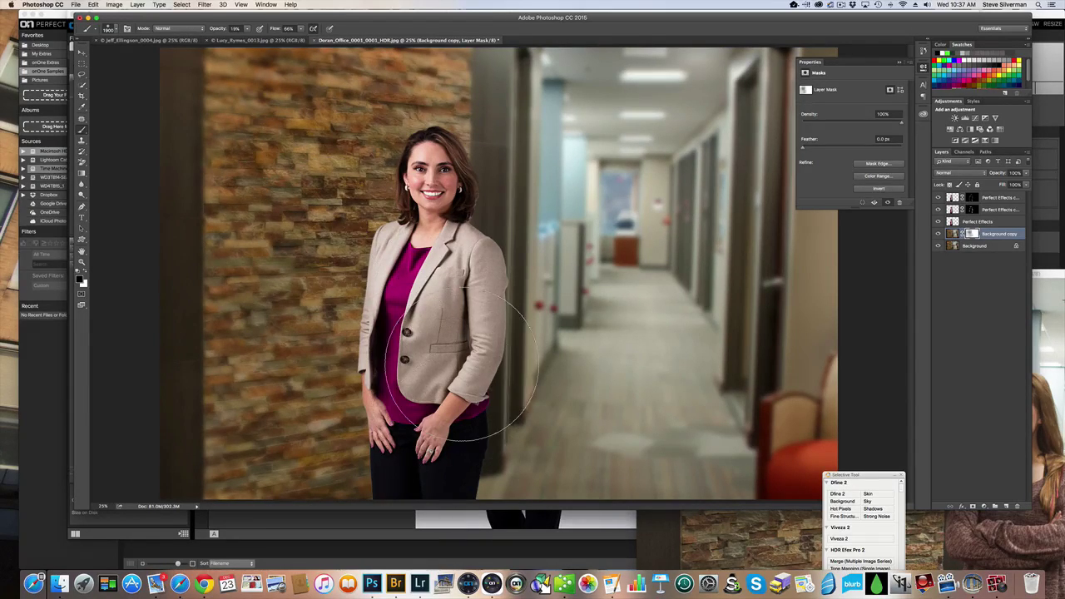
pyautogui.press('3')
pyautogui.press('1')
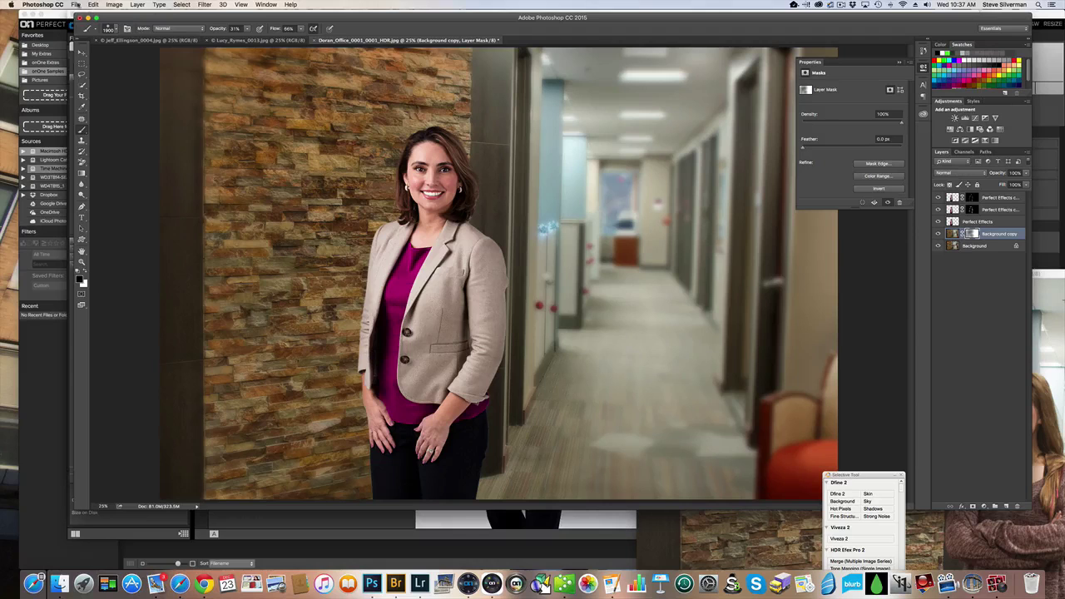
# - Save the composite in Photoshop format with layers in the Working folder, named with the subject's first name followed by _Working
pyautogui.click(75, 5)
pyautogui.click(100, 93)
pyautogui.click(533, 65)
pyautogui.click(577, 93)
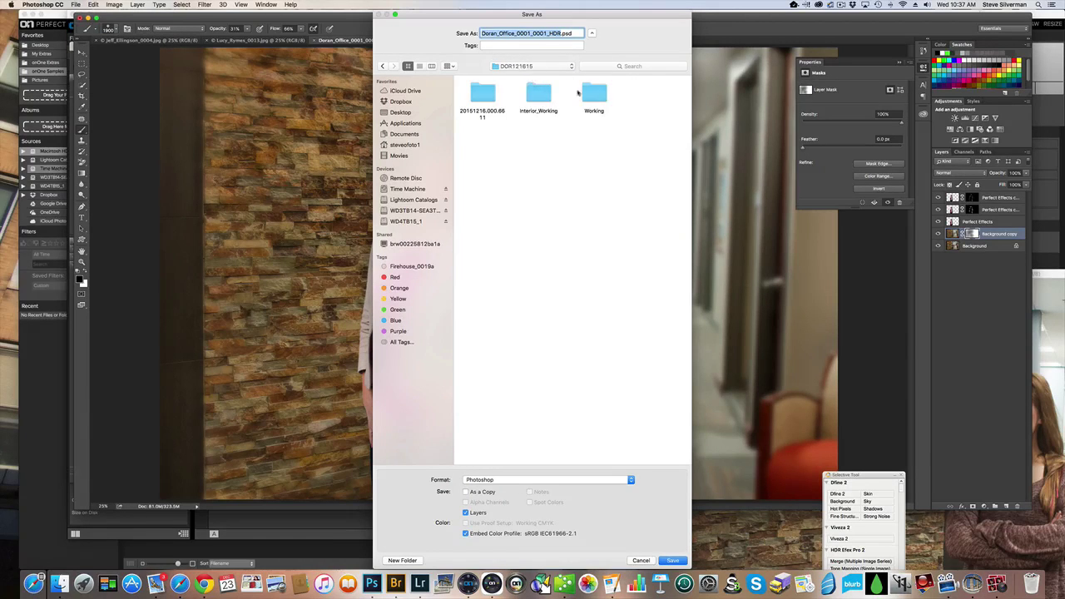
pyautogui.doubleClick(593, 93)
pyautogui.write('Brandi_Wo')
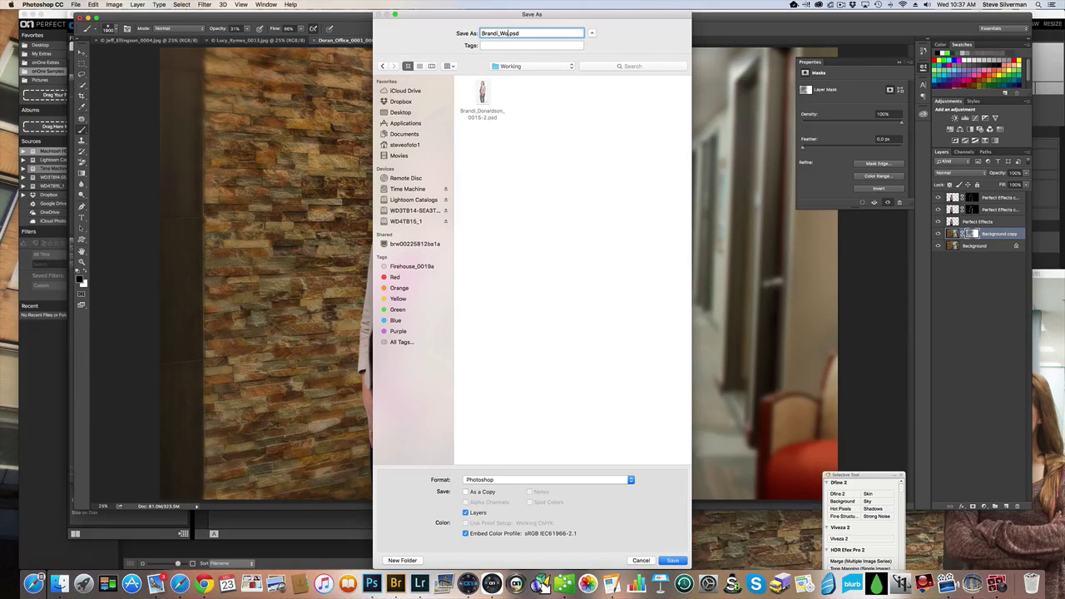
pyautogui.write('rking')
pyautogui.press('Return')
pyautogui.press('Return')
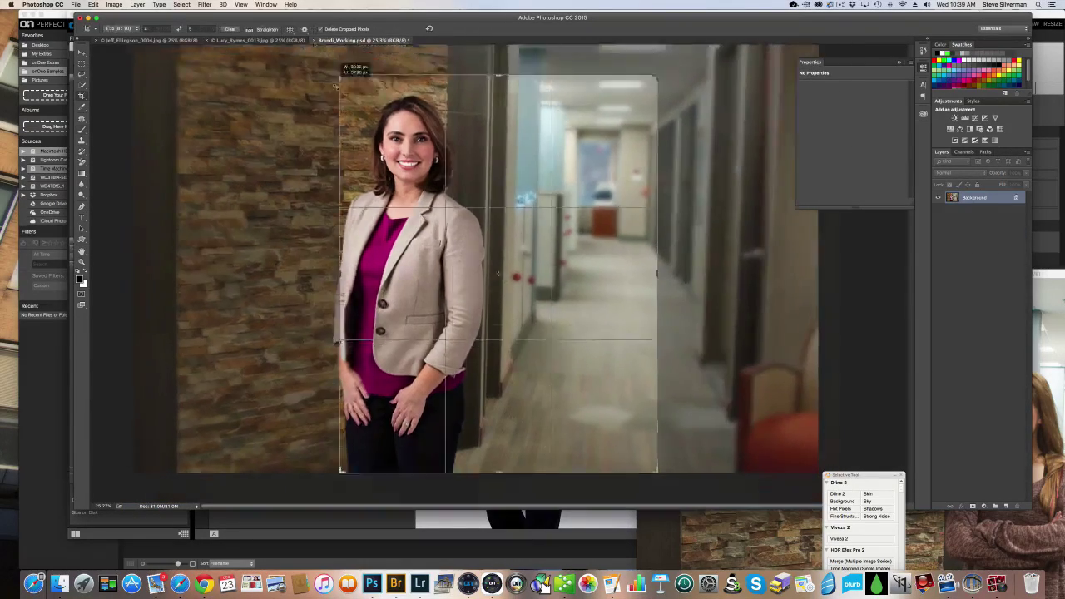
# - Crop the composite to a 4:5 (8:10) portrait frame around the woman, from just above her head to just below her hands
pyautogui.moveTo(335, 86); pyautogui.dragTo(360, 114)
pyautogui.moveTo(424, 156); pyautogui.dragTo(546, 193)
pyautogui.moveTo(632, 107); pyautogui.dragTo(607, 125)
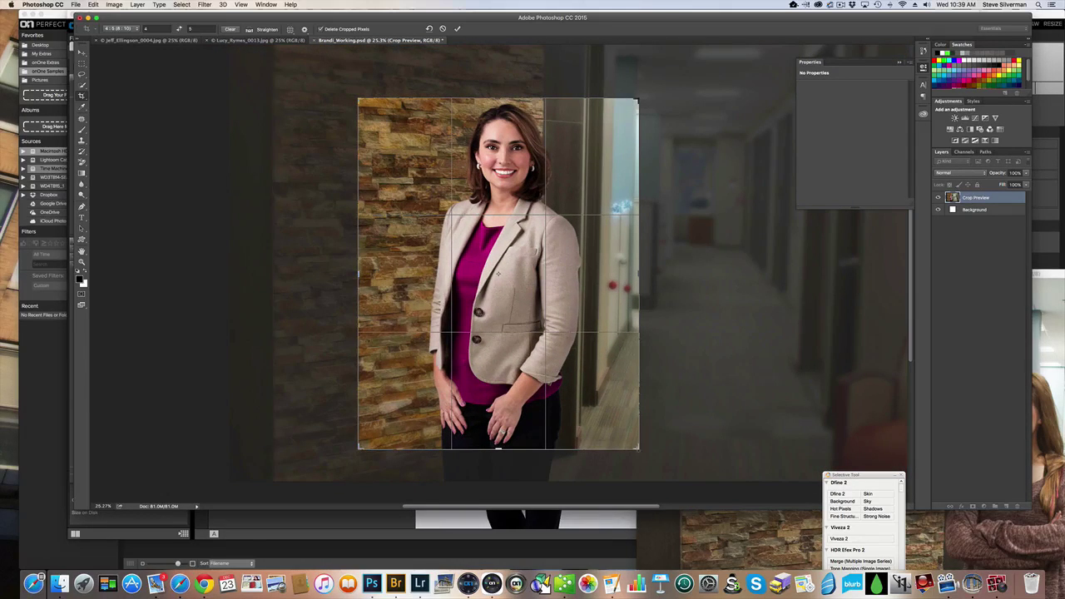
pyautogui.moveTo(614, 425); pyautogui.dragTo(617, 426)
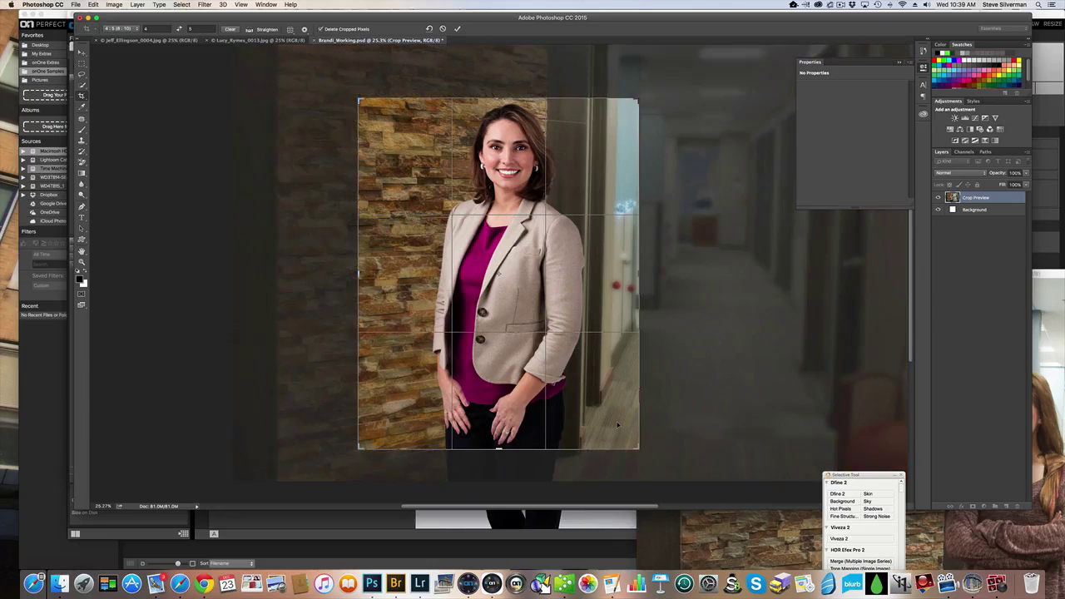
pyautogui.click(82, 52)
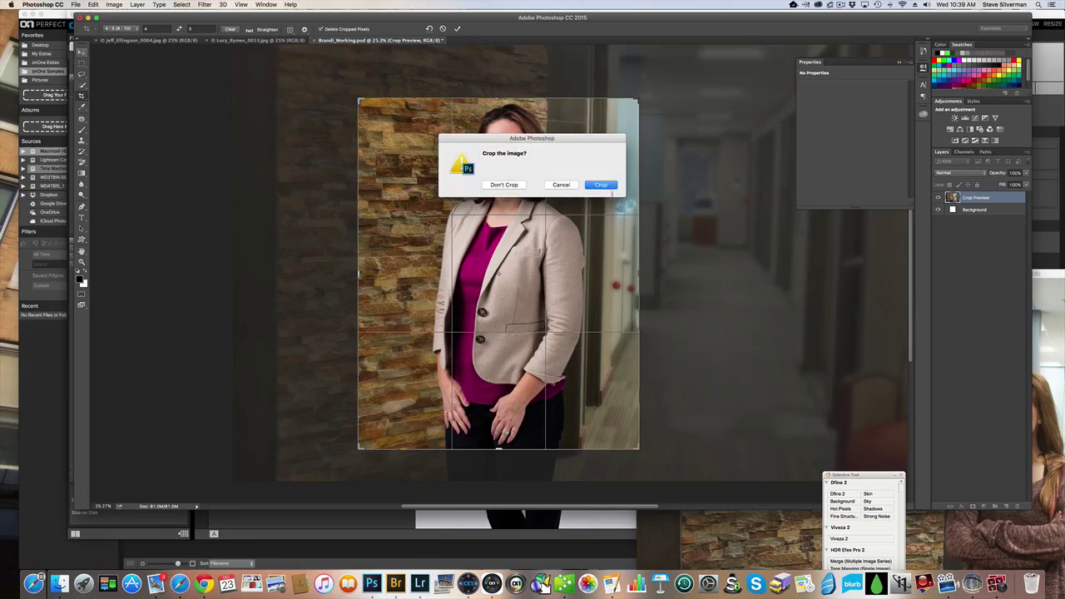
pyautogui.click(599, 185)
# - Compare the cropped composite, fitted to the window, with the open portrait of the woman holding a mug, ending on the composite
pyautogui.click(264, 40)
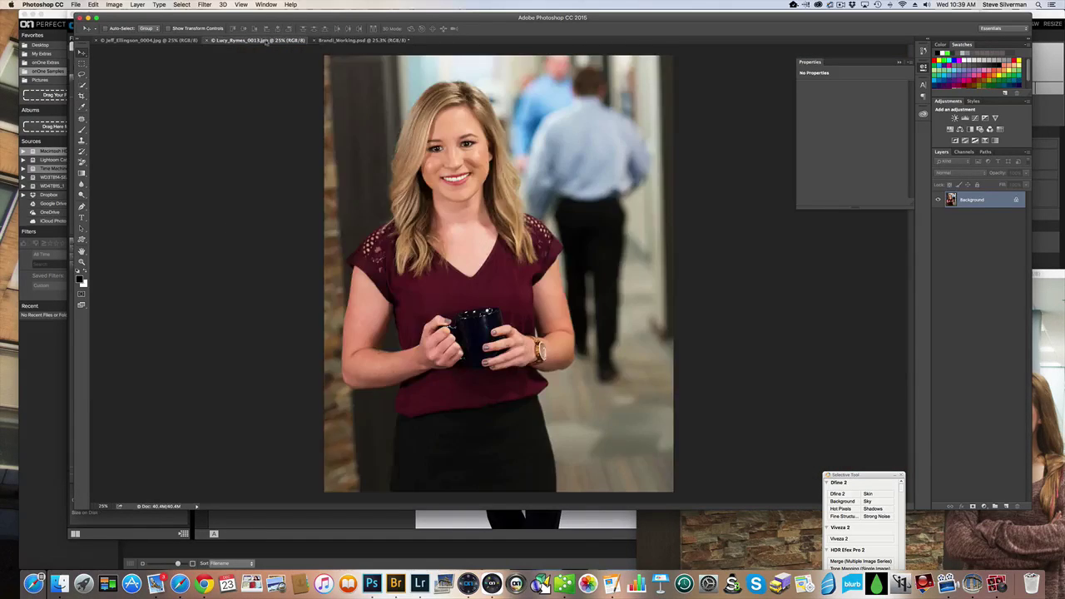
pyautogui.click(321, 40)
pyautogui.press('super+0')
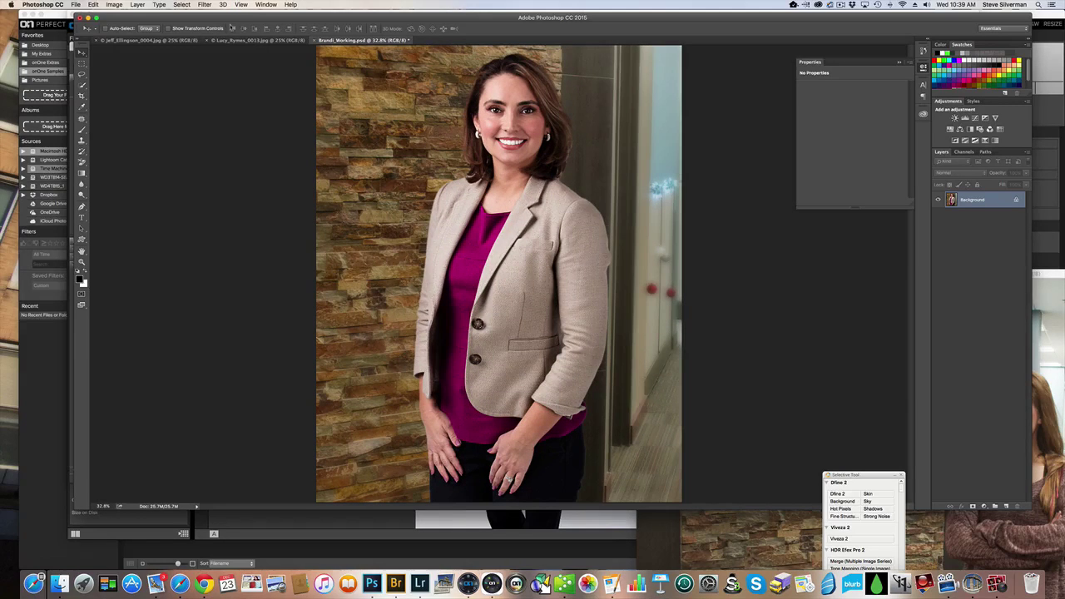
pyautogui.click(241, 40)
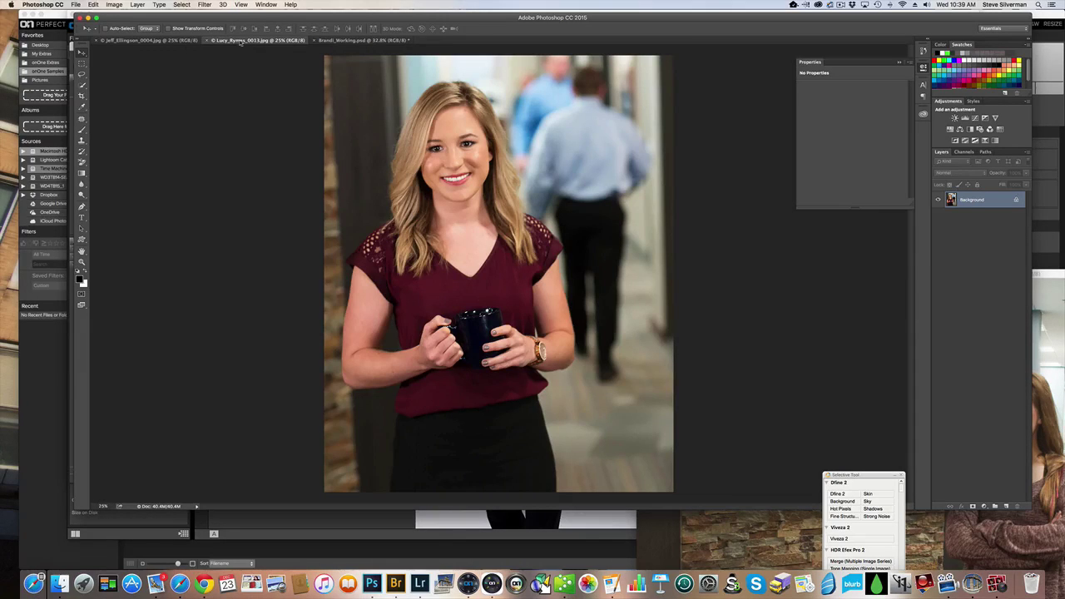
pyautogui.click(332, 41)
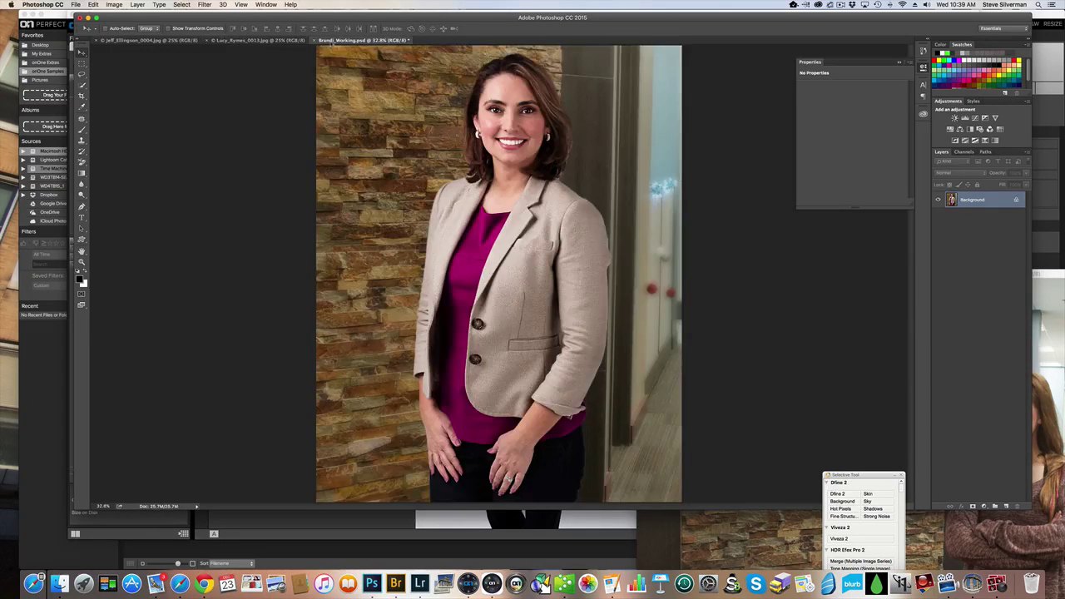
pyautogui.click(262, 40)
pyautogui.click(355, 40)
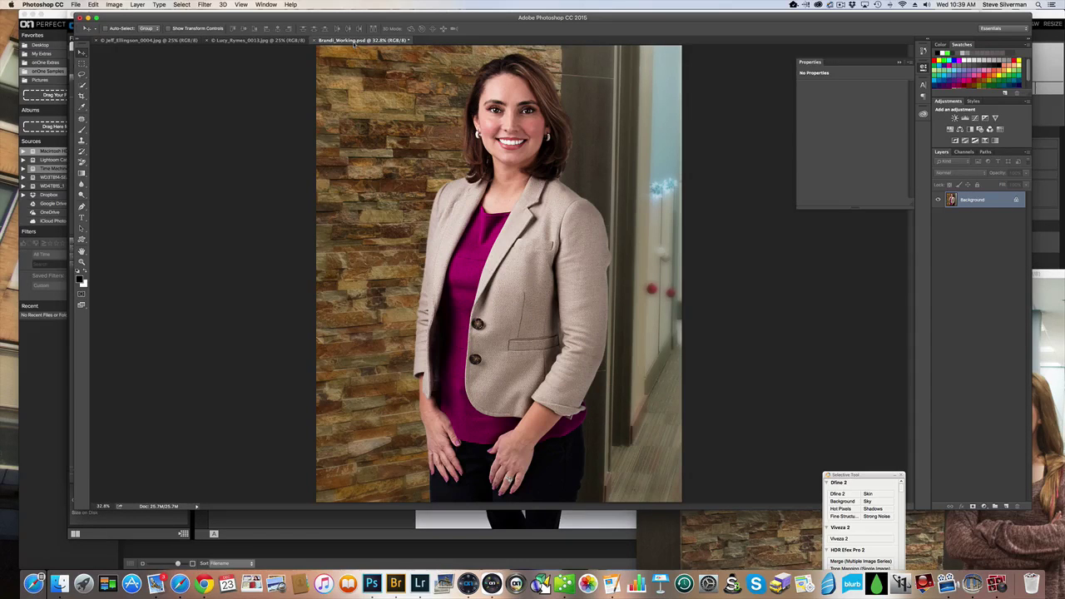